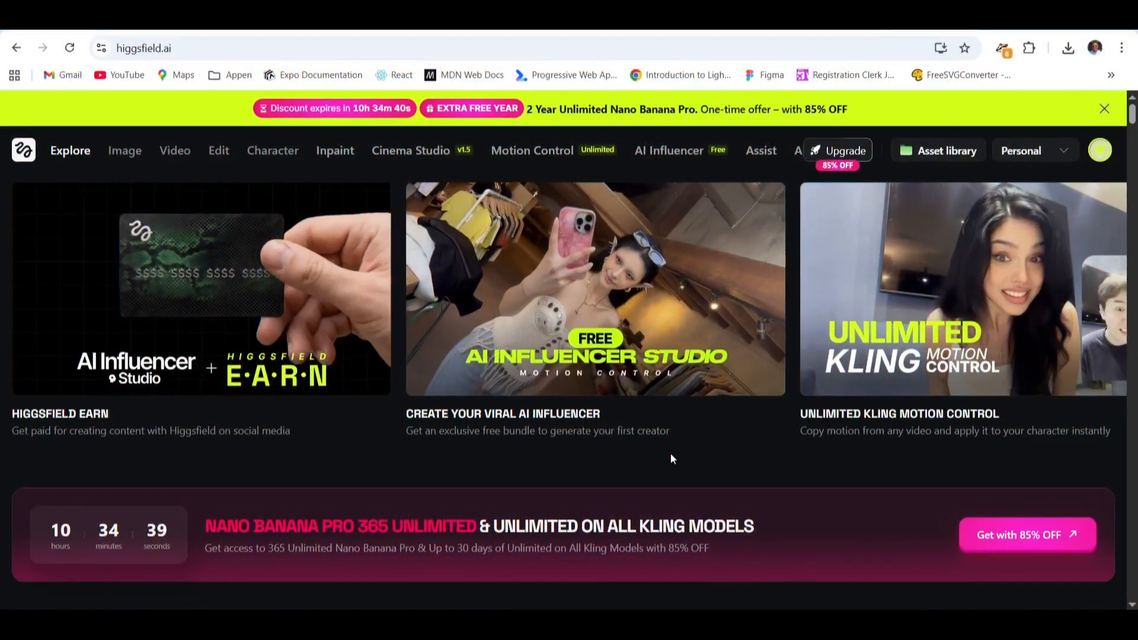
Step: Open the free AI Influencer Studio and choose Human as the character type for the new influencer
{"action": "left_click", "coordinate": [594, 336]}
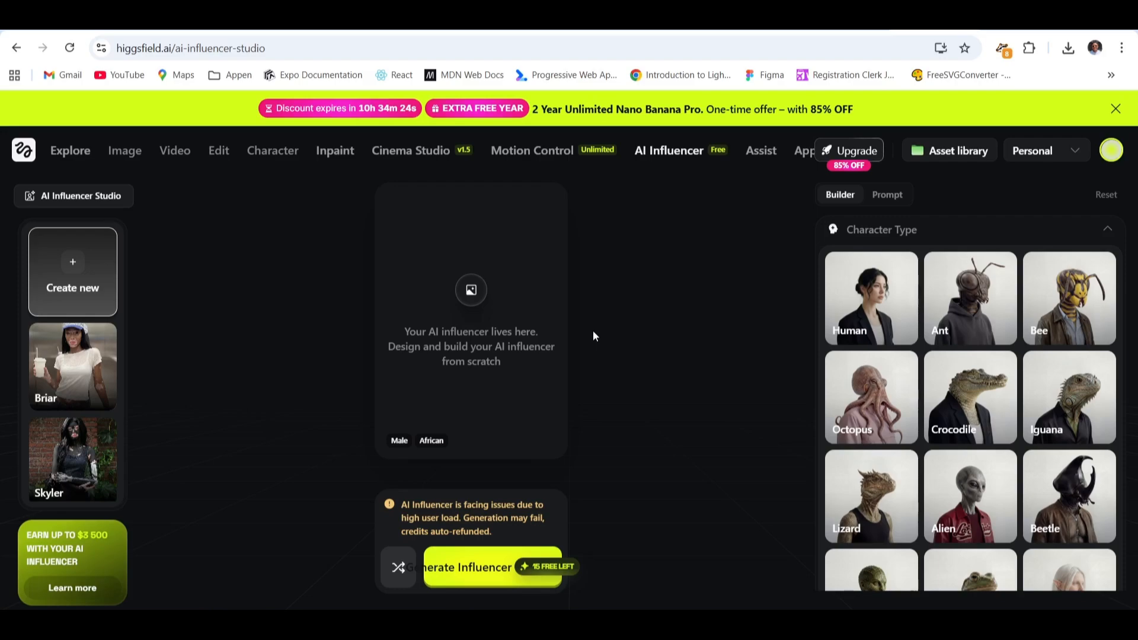
{"action": "left_click", "coordinate": [859, 318]}
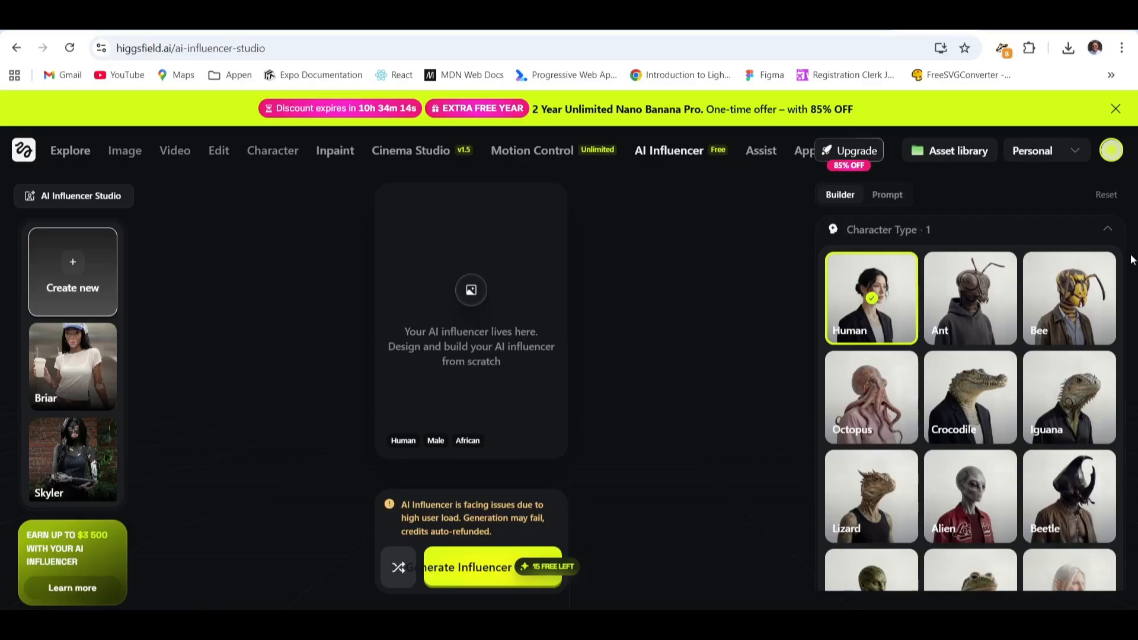
{"action": "left_click", "coordinate": [1107, 230]}
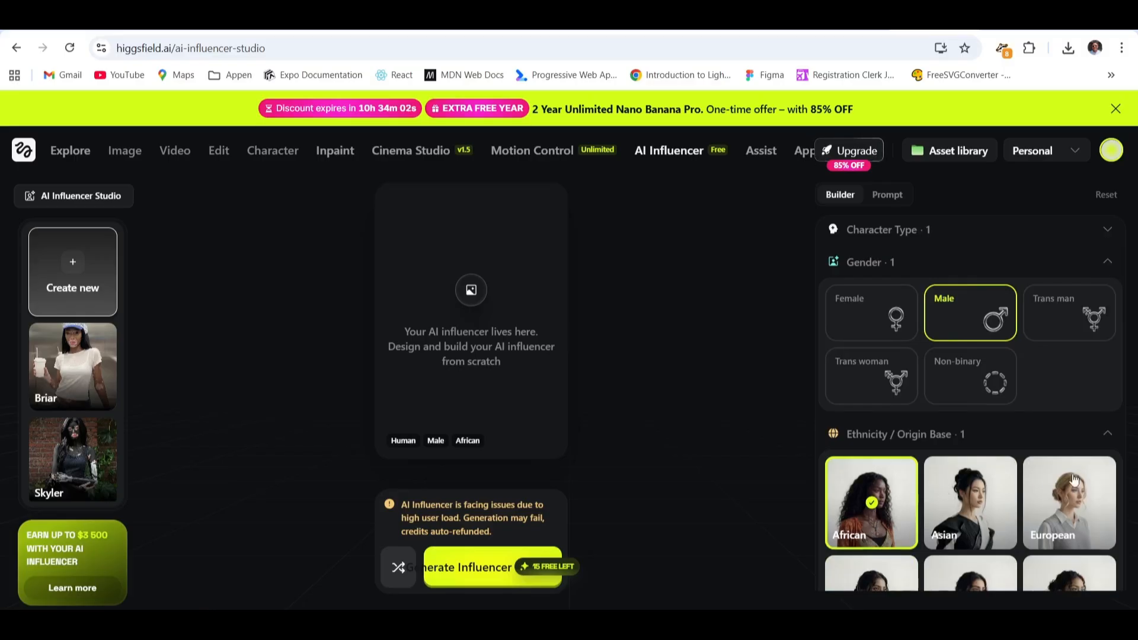
Step: Choose Brown as the influencer's only skin color and collapse the skin color options
{"action": "left_click", "coordinate": [1108, 435]}
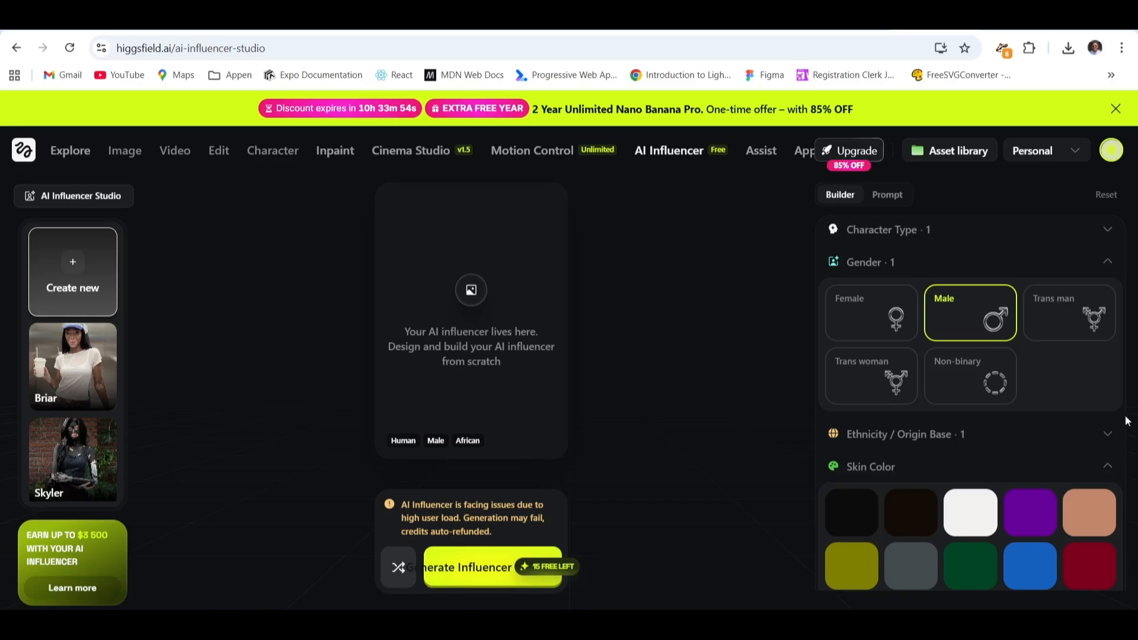
{"action": "left_click", "coordinate": [1108, 467]}
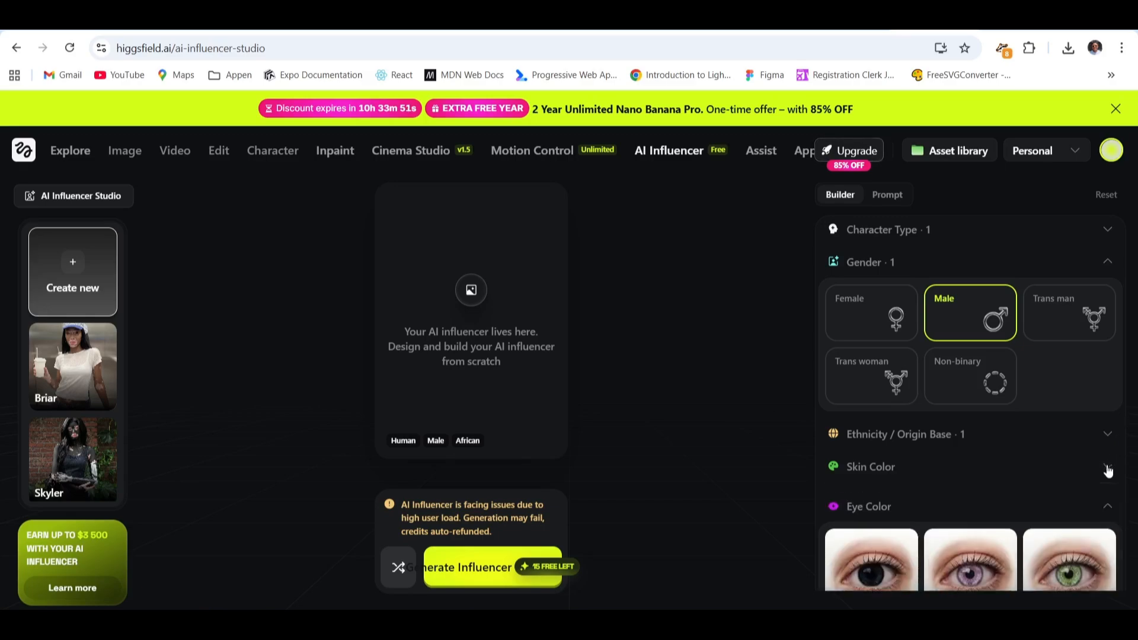
{"action": "left_click", "coordinate": [1108, 502]}
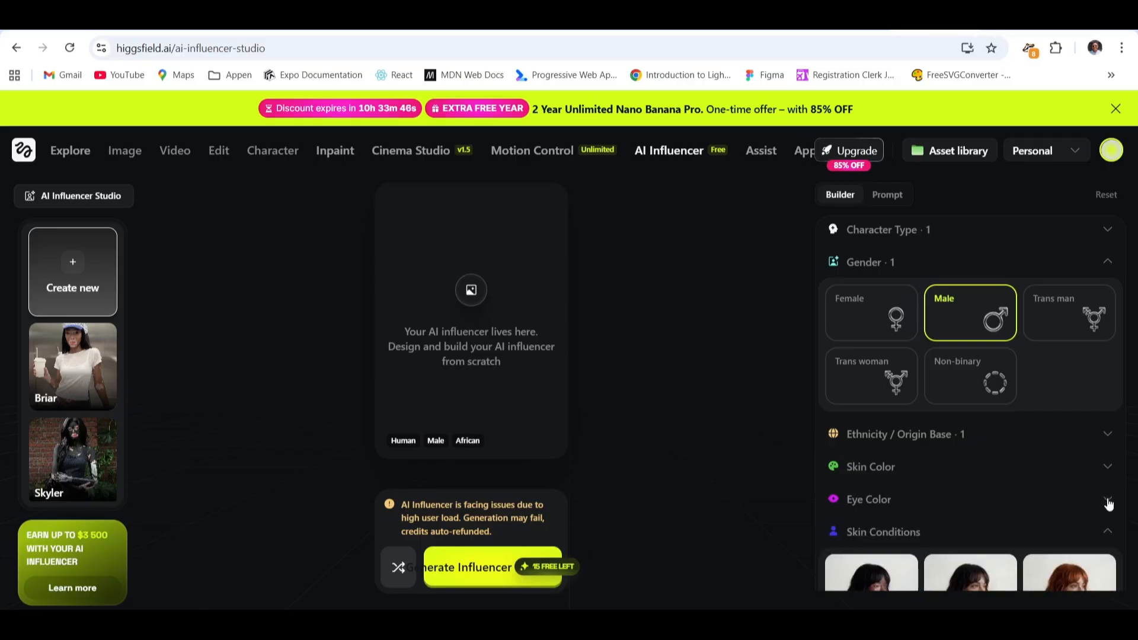
{"action": "left_click", "coordinate": [1108, 467]}
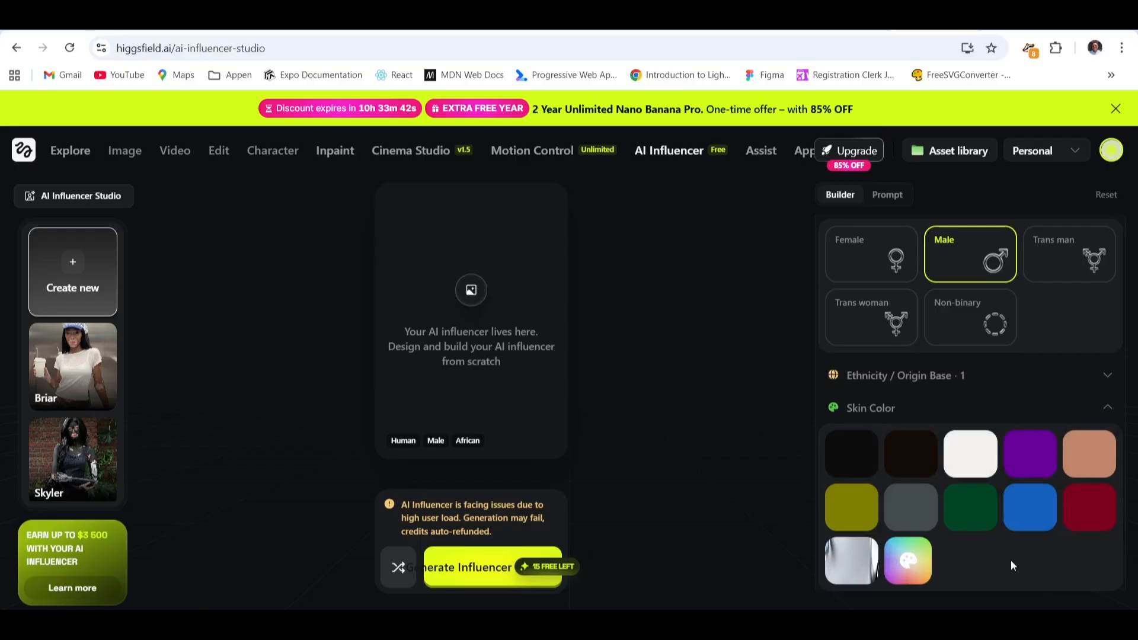
{"action": "left_click", "coordinate": [925, 469]}
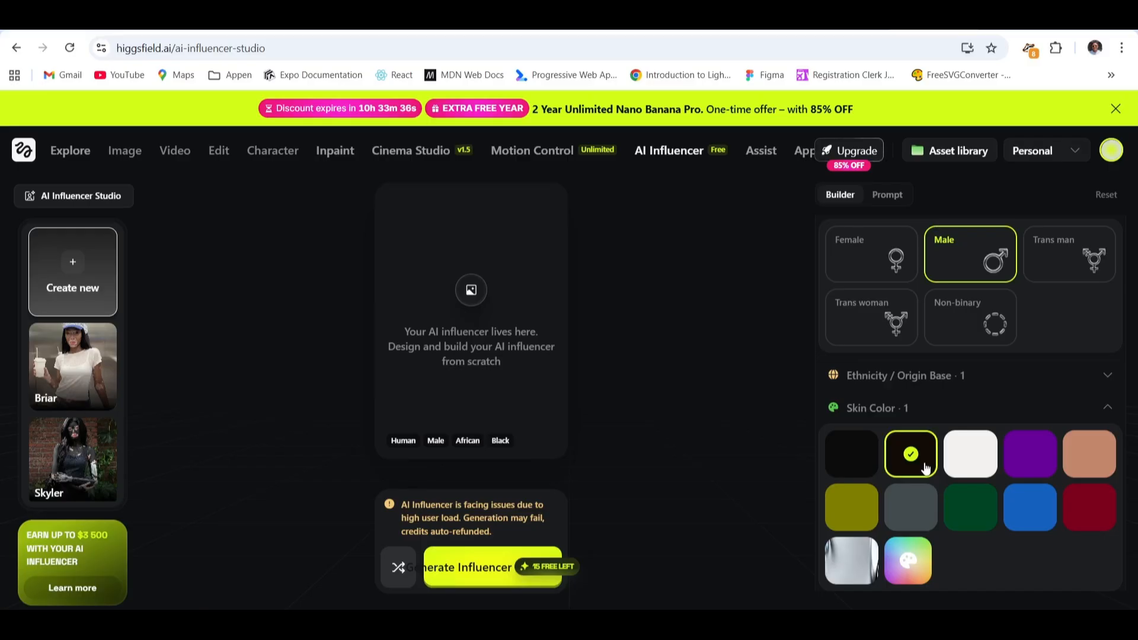
{"action": "left_click", "coordinate": [1091, 460]}
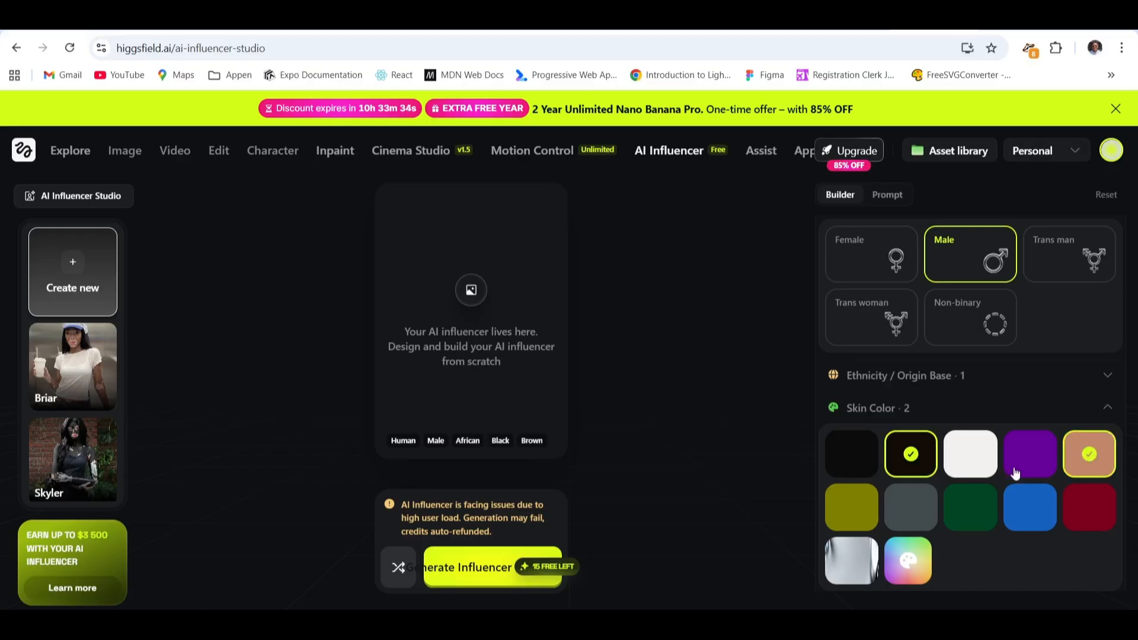
{"action": "left_click", "coordinate": [918, 456]}
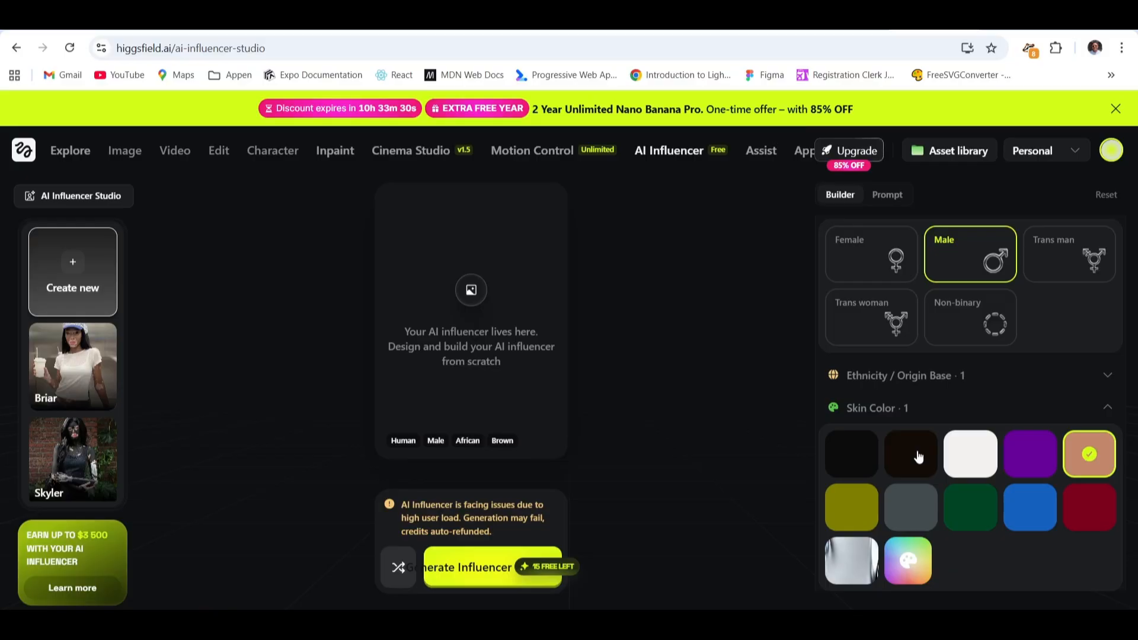
{"action": "left_click", "coordinate": [1106, 407]}
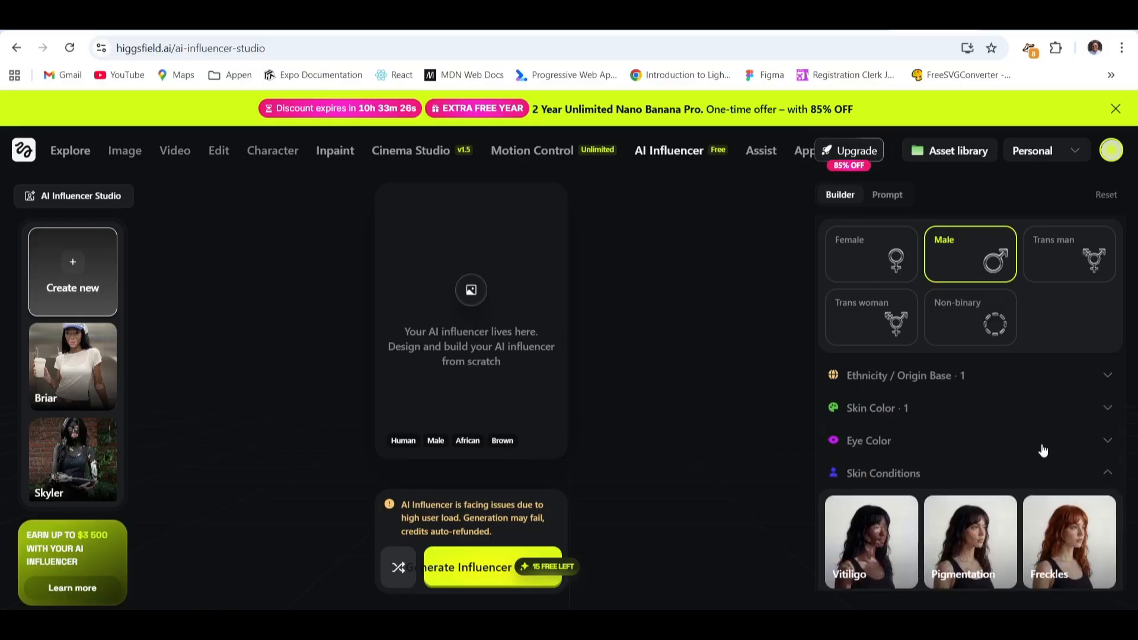
Step: Set the influencer's eye color to Black and collapse the eye color options
{"action": "left_click", "coordinate": [1107, 441]}
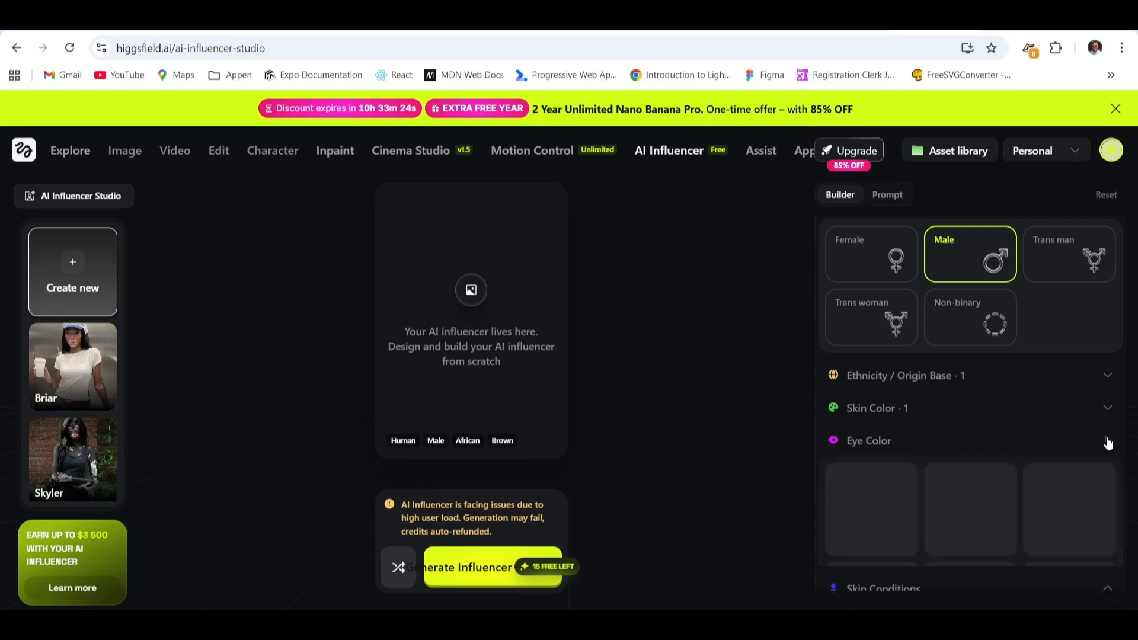
{"action": "scroll", "coordinate": [1106, 443], "scroll_direction": "down", "scroll_amount": 4}
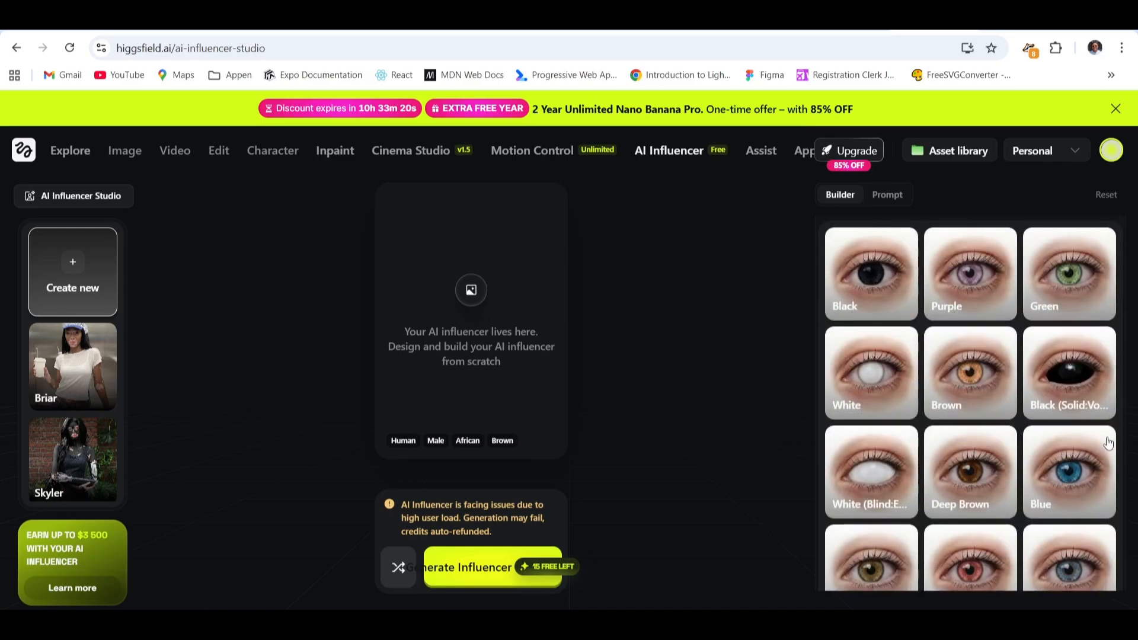
{"action": "left_click", "coordinate": [882, 290]}
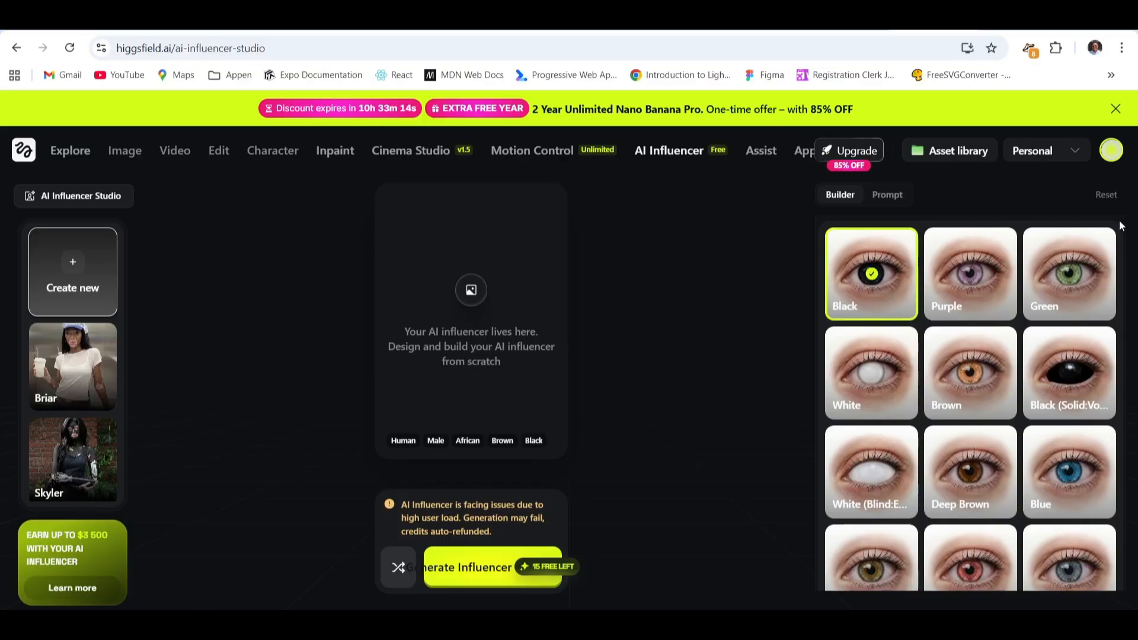
{"action": "scroll", "coordinate": [1120, 225], "scroll_direction": "up", "scroll_amount": 2}
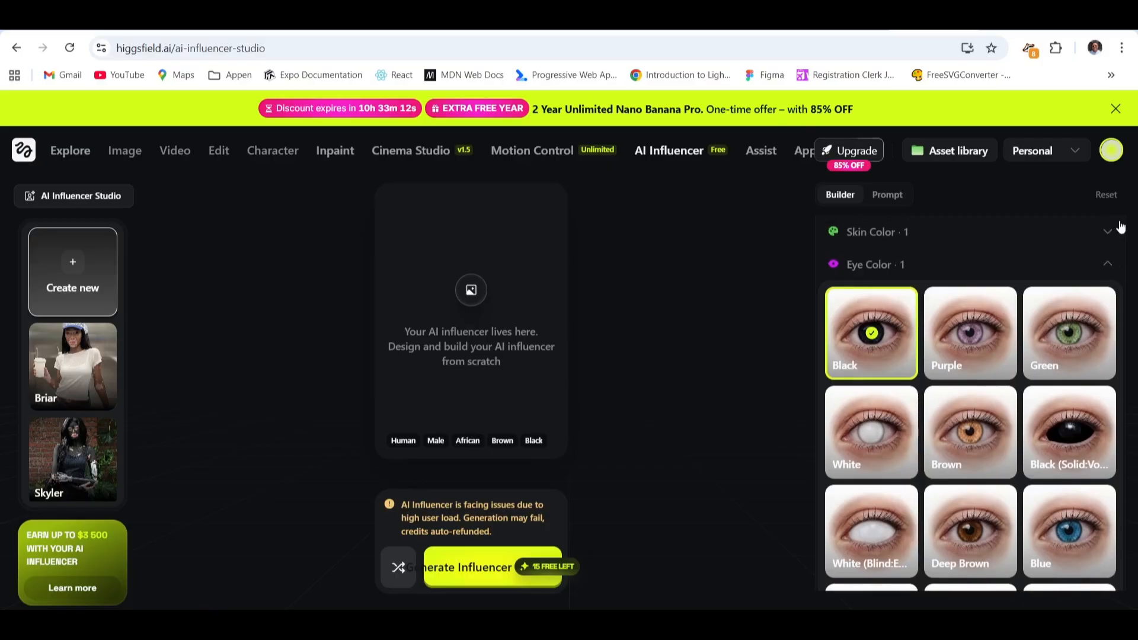
{"action": "left_click", "coordinate": [1108, 264]}
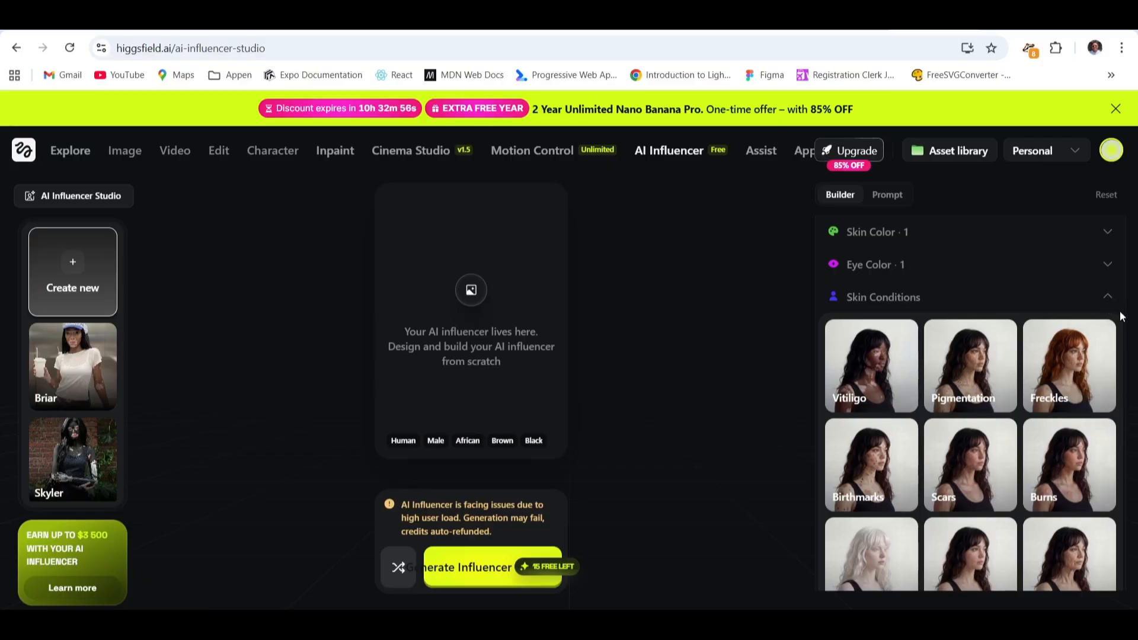
Step: Skip the skin conditions without choosing any and set the influencer's age to Adult
{"action": "scroll", "coordinate": [1121, 317], "scroll_direction": "down", "scroll_amount": 2}
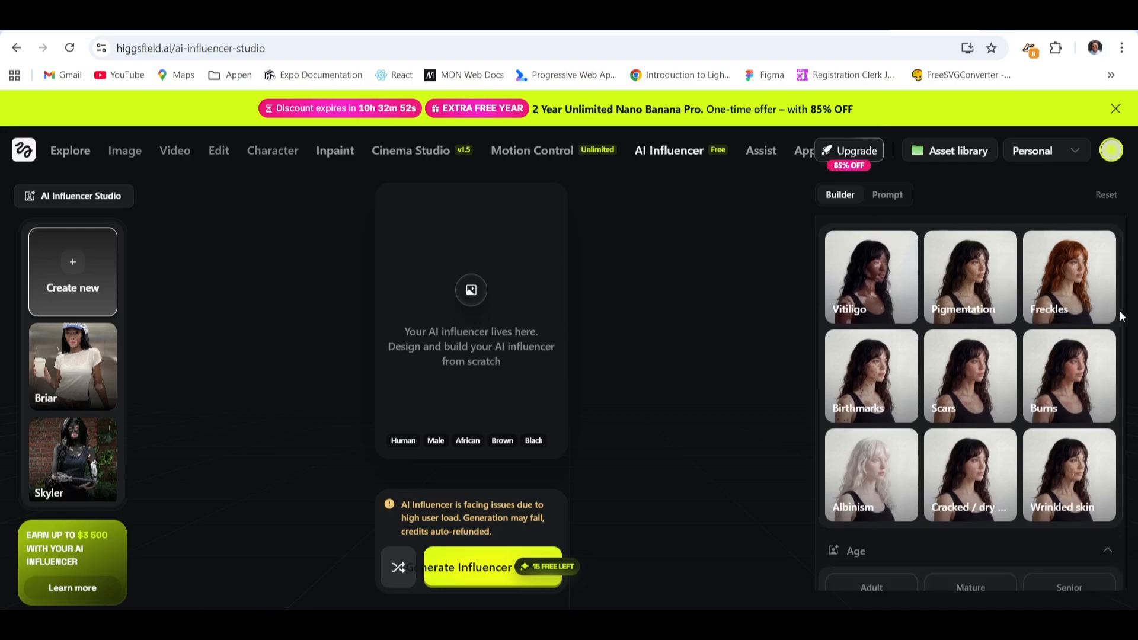
{"action": "scroll", "coordinate": [1121, 316], "scroll_direction": "down", "scroll_amount": 1}
{"action": "scroll", "coordinate": [972, 302], "scroll_direction": "up", "scroll_amount": 2}
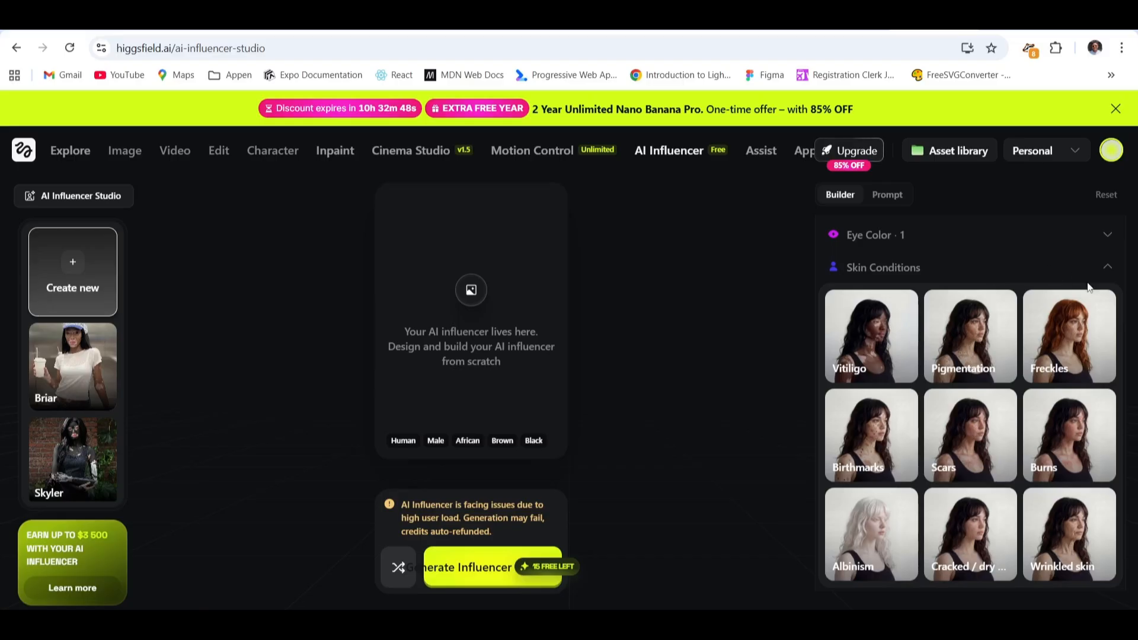
{"action": "left_click", "coordinate": [1108, 269]}
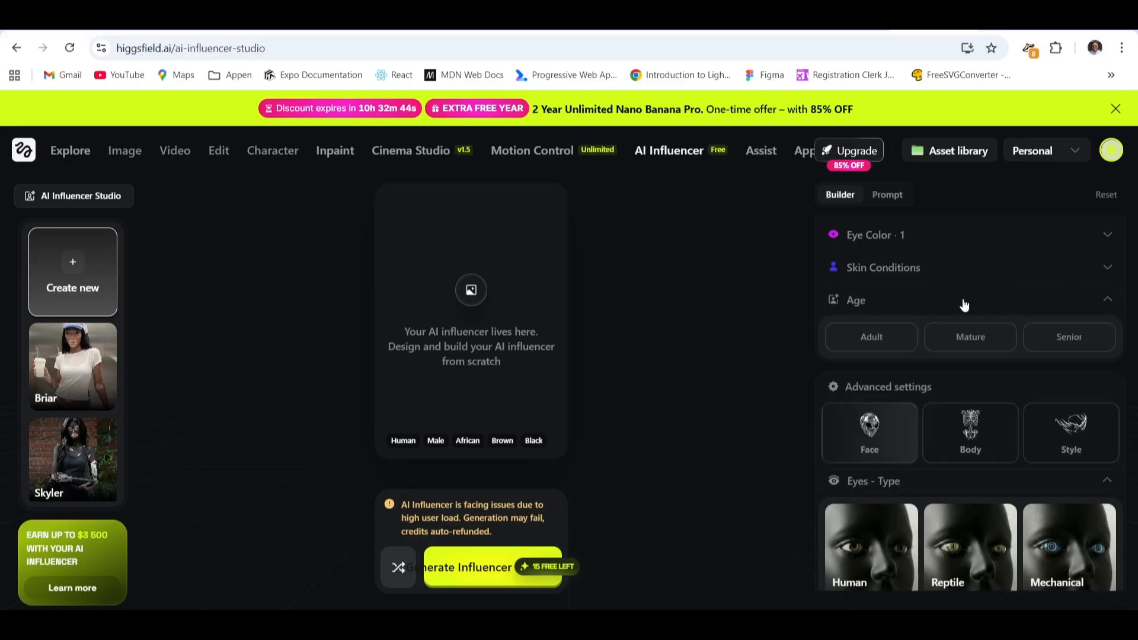
{"action": "left_click", "coordinate": [869, 342]}
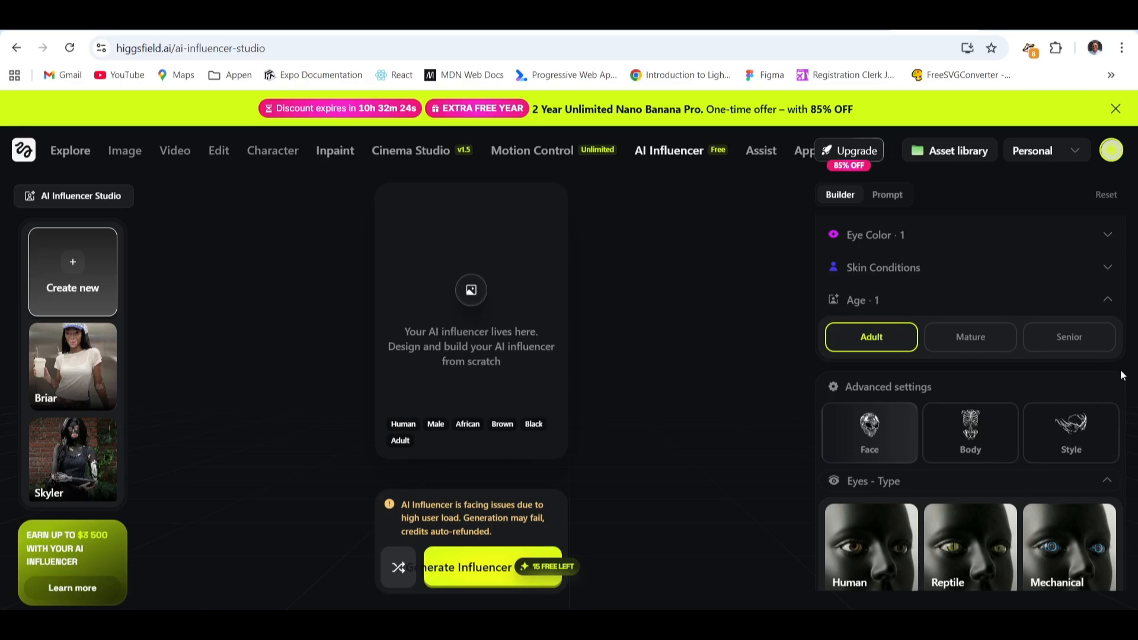
Step: In the advanced face settings, choose Small mouth for the influencer's mouth and teeth
{"action": "scroll", "coordinate": [1121, 371], "scroll_direction": "down", "scroll_amount": 2}
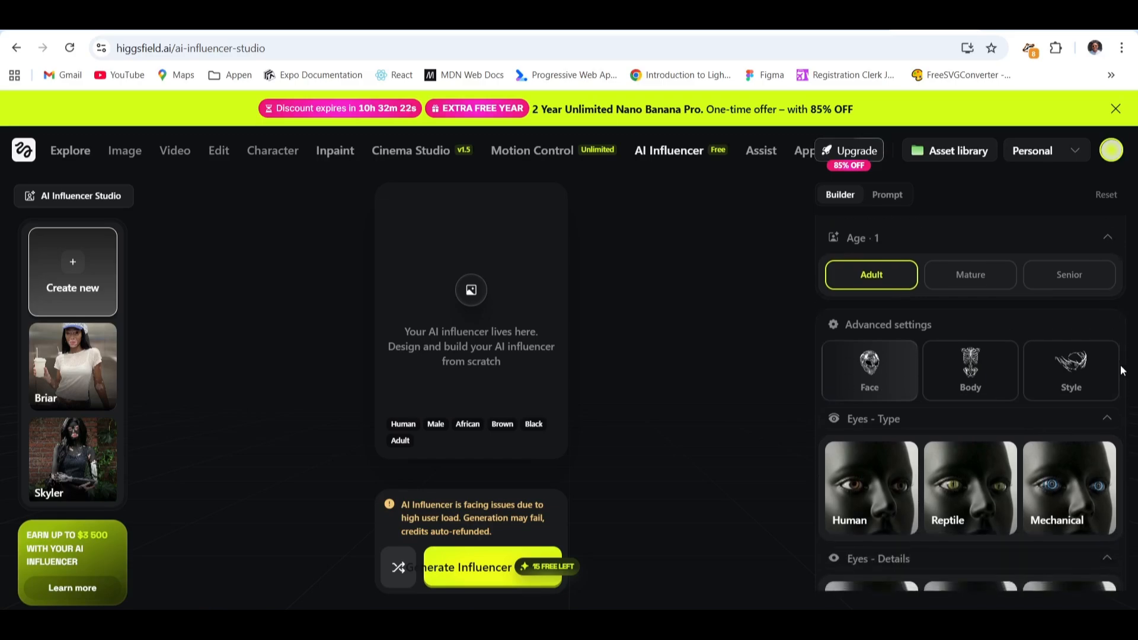
{"action": "scroll", "coordinate": [1121, 371], "scroll_direction": "down", "scroll_amount": 2}
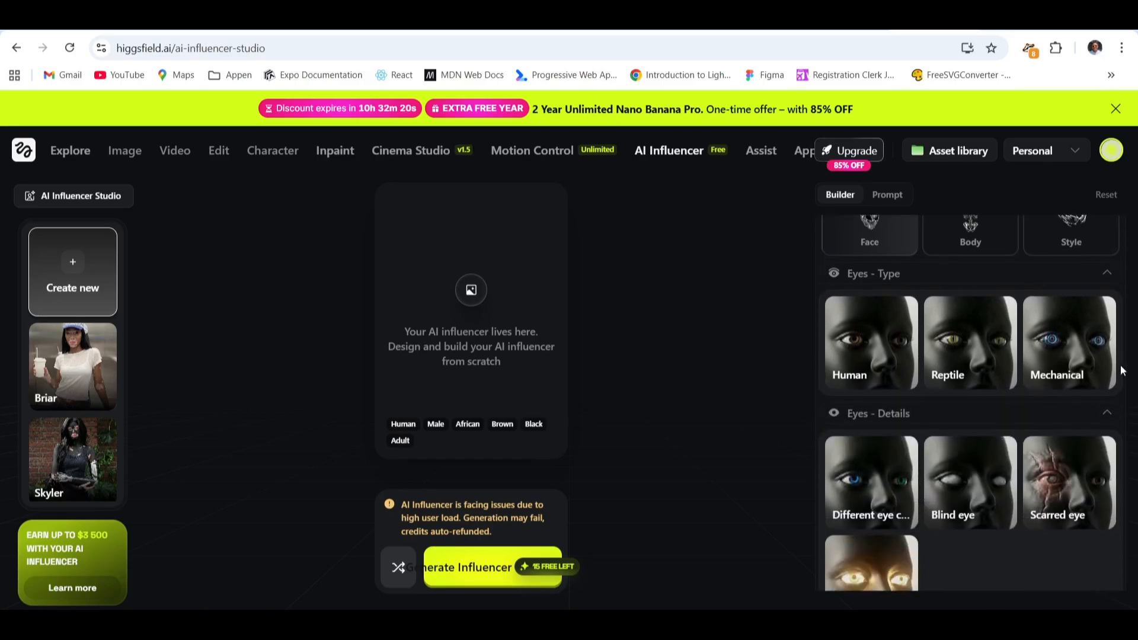
{"action": "scroll", "coordinate": [1122, 370], "scroll_direction": "down", "scroll_amount": 1}
{"action": "scroll", "coordinate": [1121, 370], "scroll_direction": "down", "scroll_amount": 3}
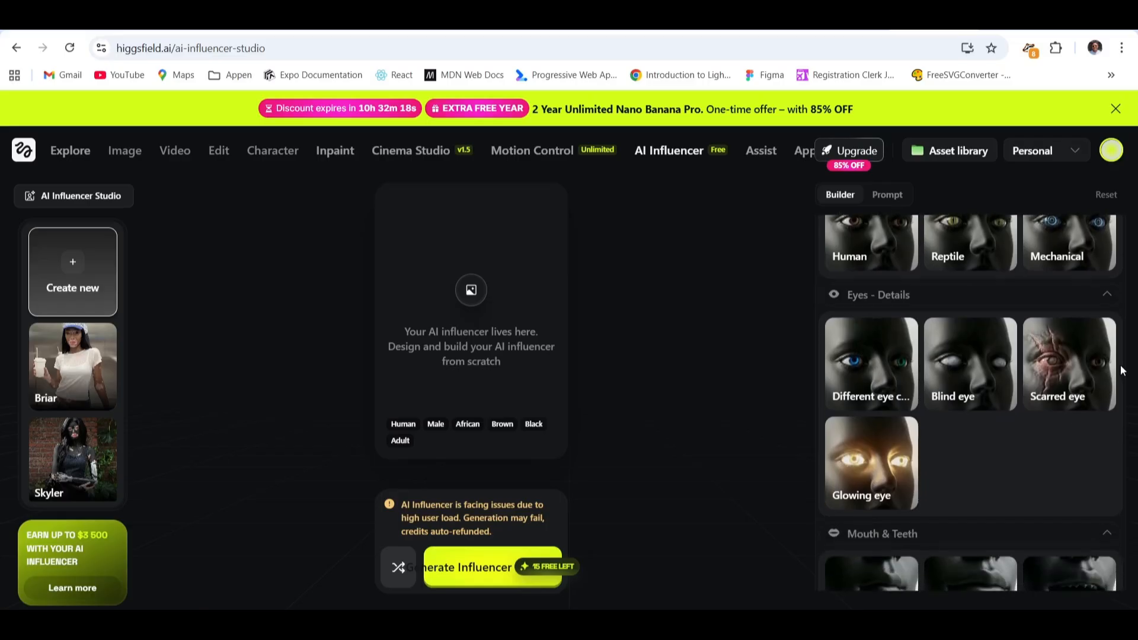
{"action": "scroll", "coordinate": [1121, 370], "scroll_direction": "down", "scroll_amount": 2}
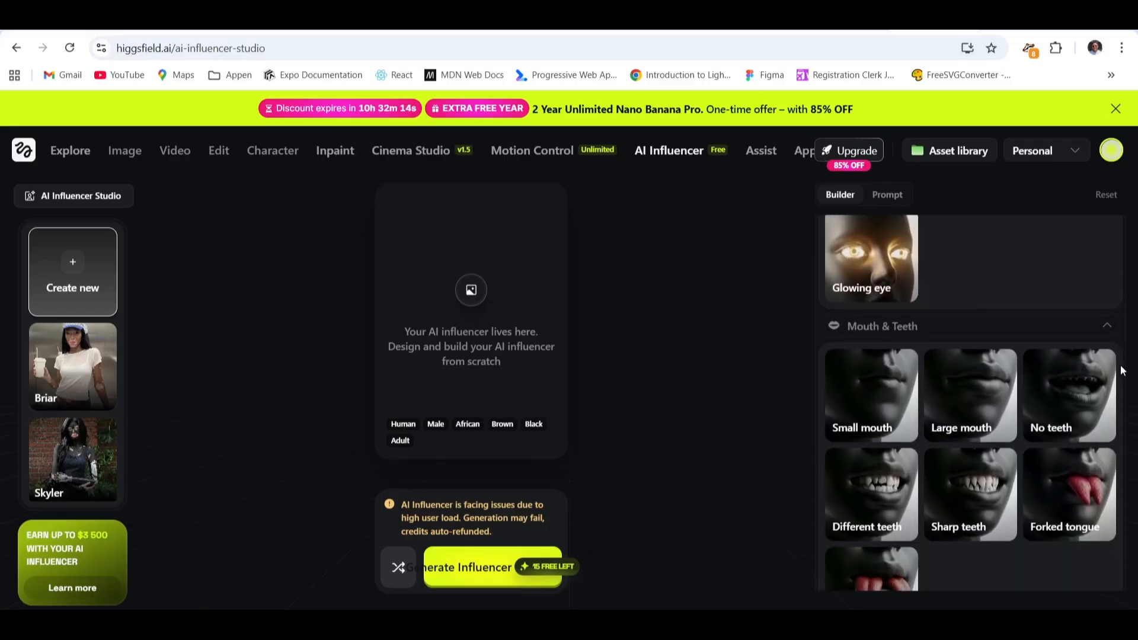
{"action": "scroll", "coordinate": [1122, 370], "scroll_direction": "down", "scroll_amount": 1}
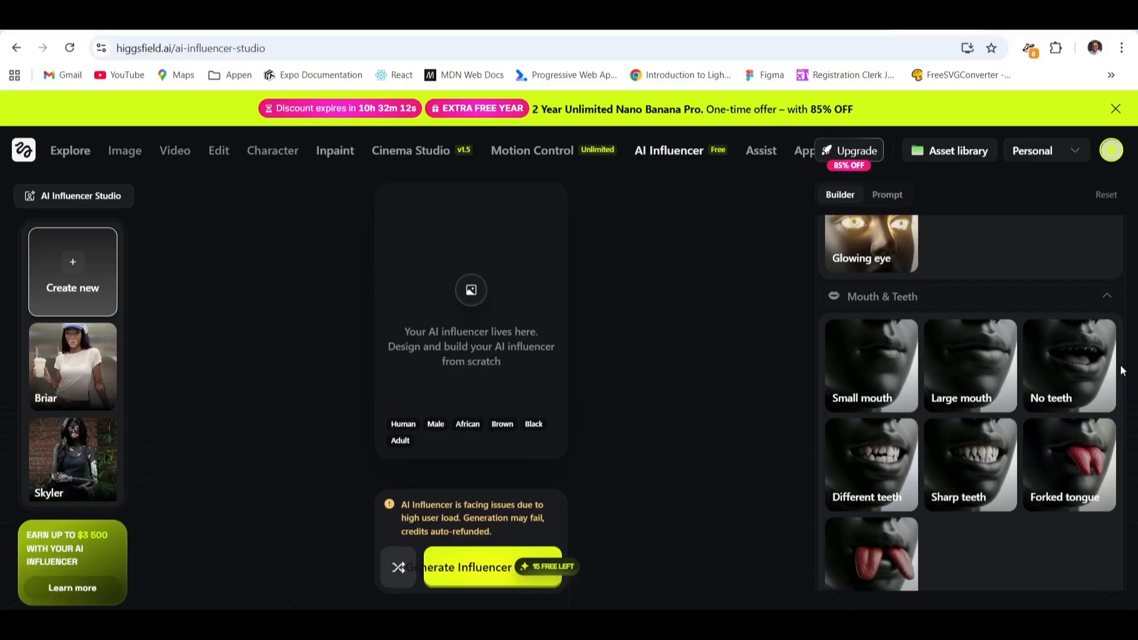
{"action": "scroll", "coordinate": [1122, 370], "scroll_direction": "down", "scroll_amount": 1}
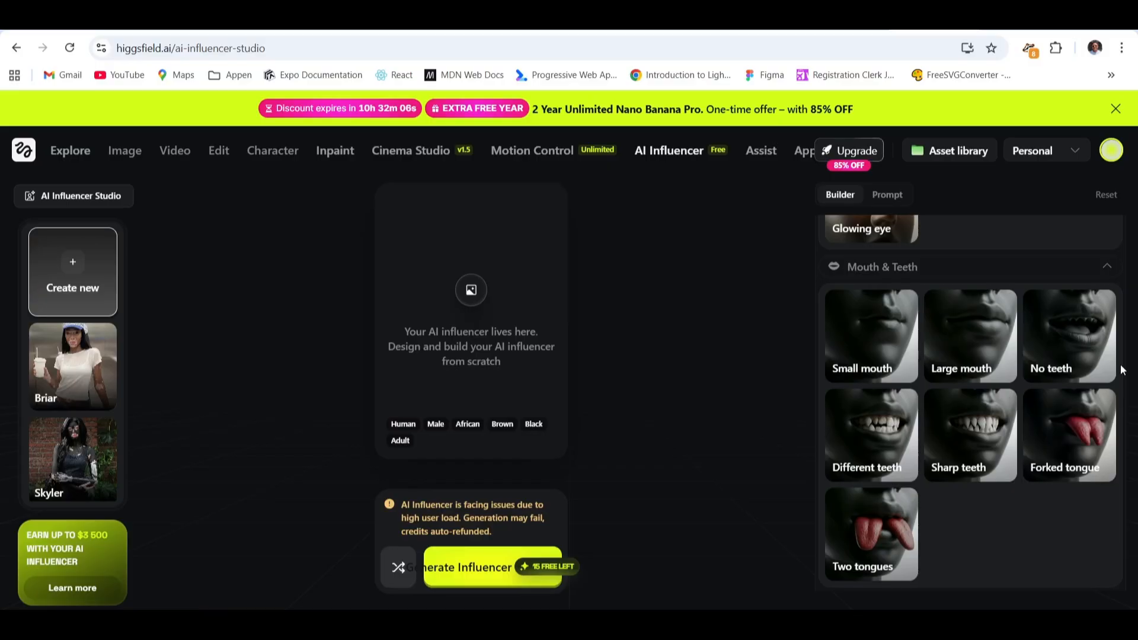
{"action": "left_click", "coordinate": [873, 338]}
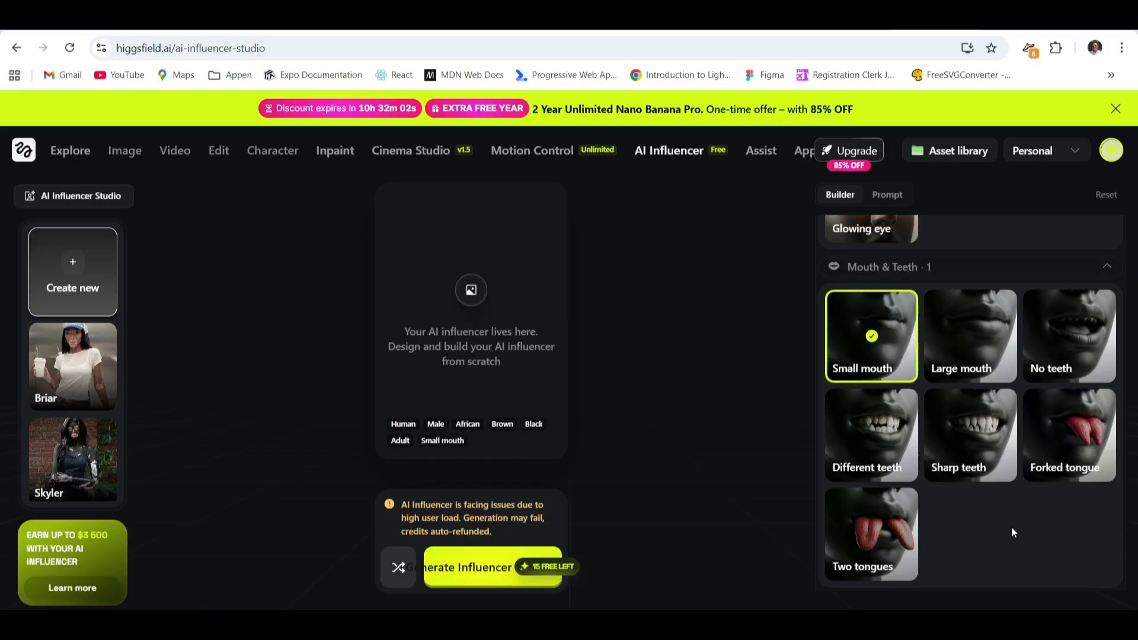
Step: Set the influencer's face skin material to Human skin, leaving ears and horns unselected
{"action": "scroll", "coordinate": [1011, 529], "scroll_direction": "down", "scroll_amount": 2}
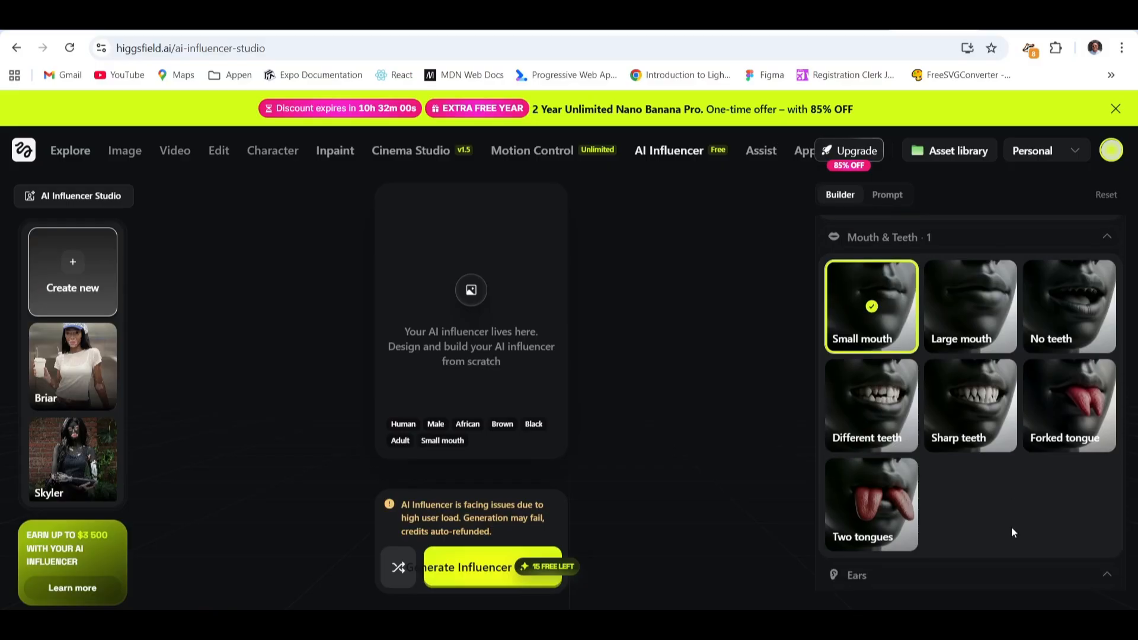
{"action": "scroll", "coordinate": [1012, 533], "scroll_direction": "down", "scroll_amount": 5}
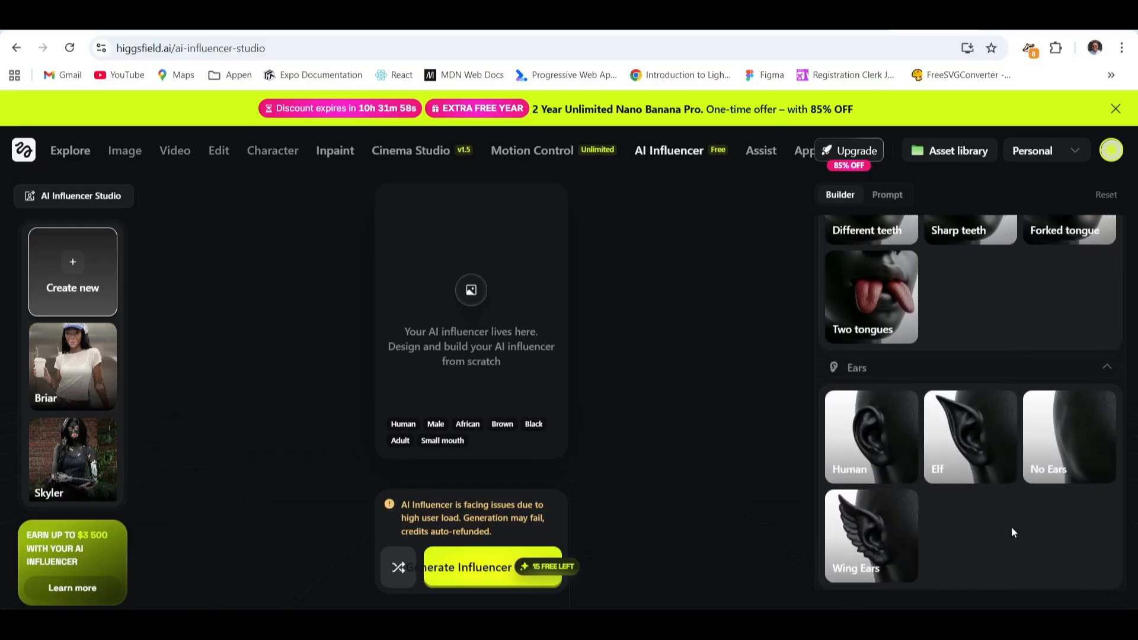
{"action": "scroll", "coordinate": [1012, 534], "scroll_direction": "down", "scroll_amount": 4}
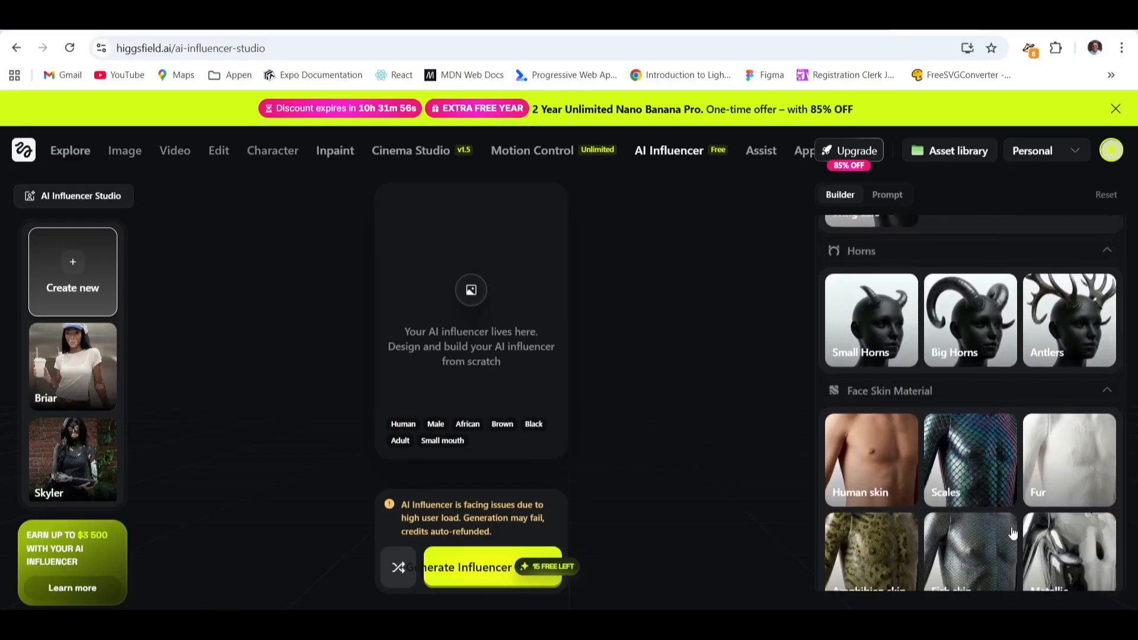
{"action": "scroll", "coordinate": [1012, 534], "scroll_direction": "down", "scroll_amount": 1}
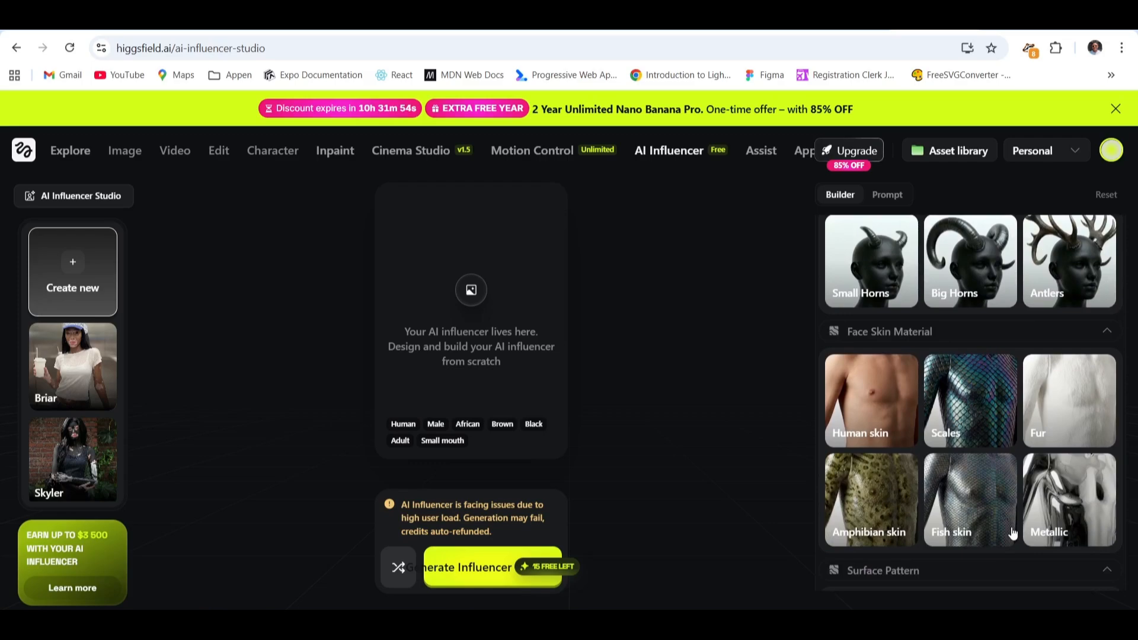
{"action": "left_click", "coordinate": [866, 407]}
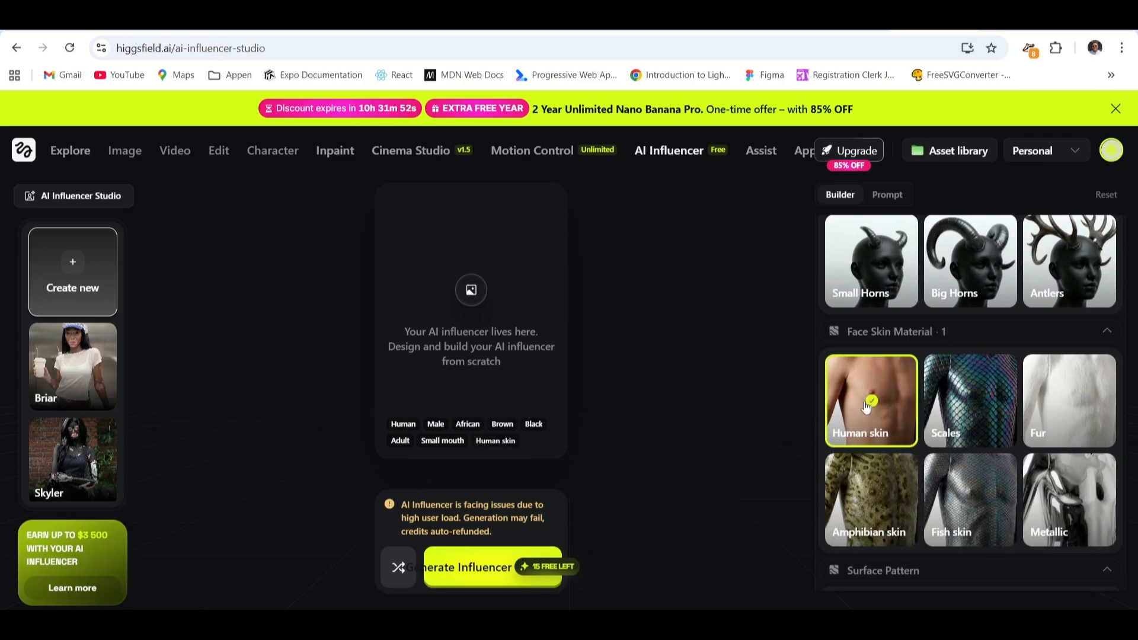
Step: Choose Solid as the surface pattern of the influencer's skin
{"action": "scroll", "coordinate": [866, 408], "scroll_direction": "down", "scroll_amount": 4}
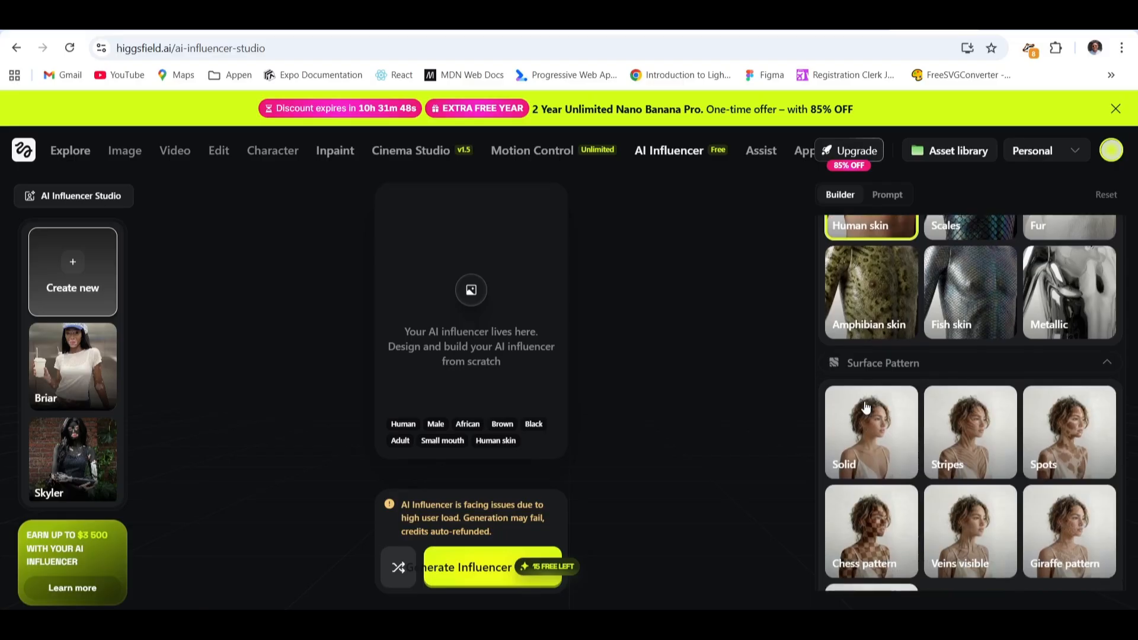
{"action": "scroll", "coordinate": [866, 408], "scroll_direction": "down", "scroll_amount": 1}
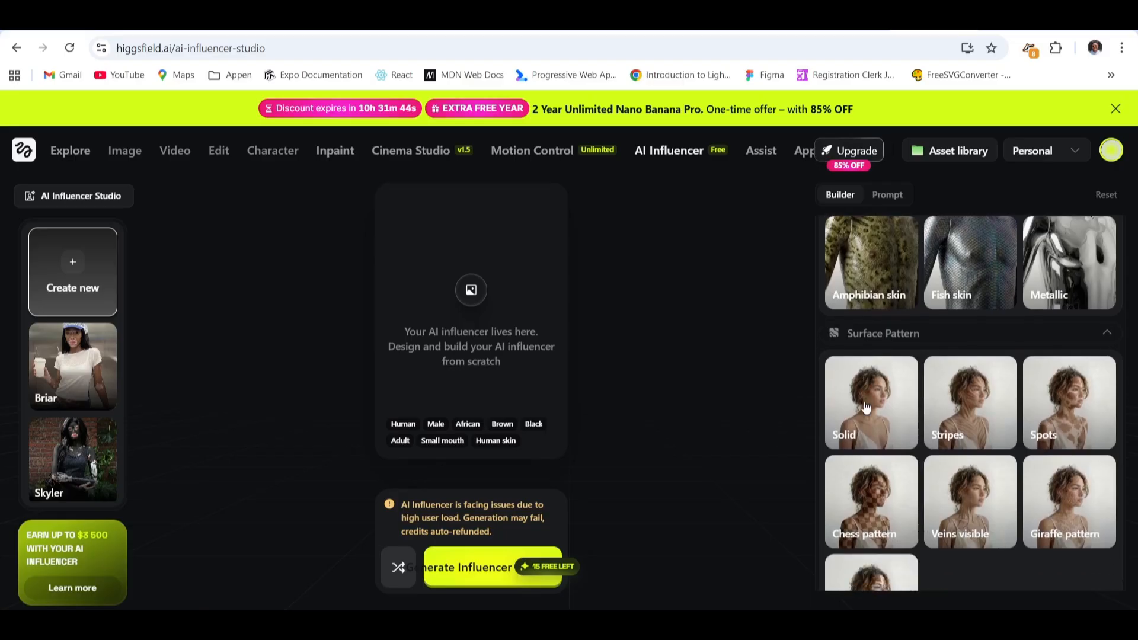
{"action": "scroll", "coordinate": [865, 408], "scroll_direction": "down", "scroll_amount": 1}
{"action": "left_click", "coordinate": [866, 407]}
{"action": "scroll", "coordinate": [866, 407], "scroll_direction": "down", "scroll_amount": 1}
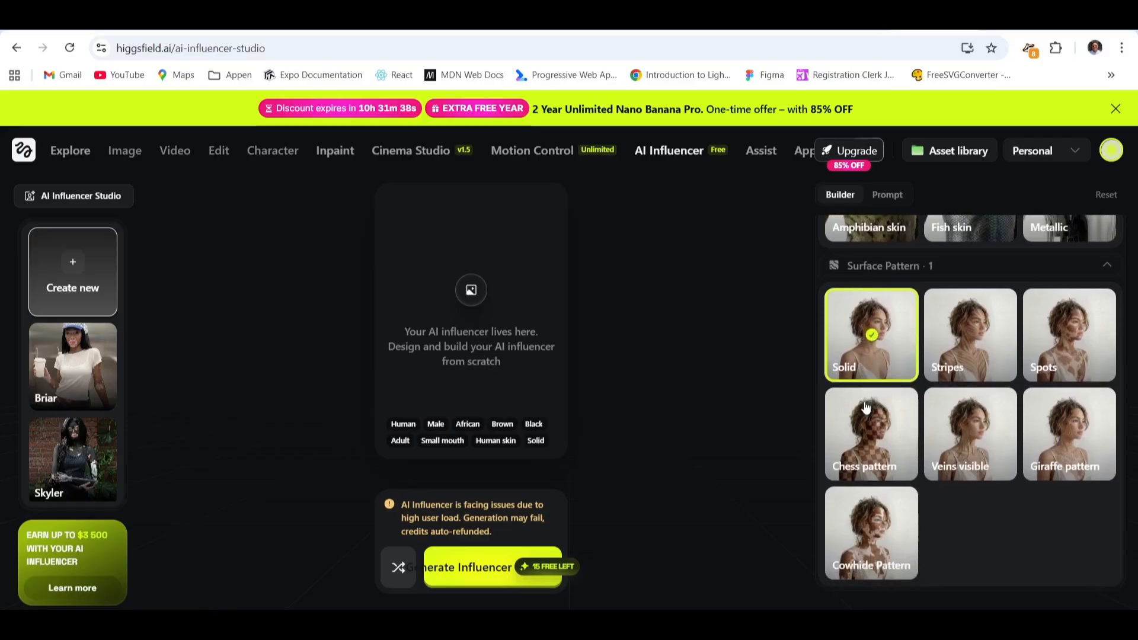
Step: Generate the male influencer from the chosen traits and edit the result with the instruction "Give him an afro hair"
{"action": "left_click", "coordinate": [1103, 267]}
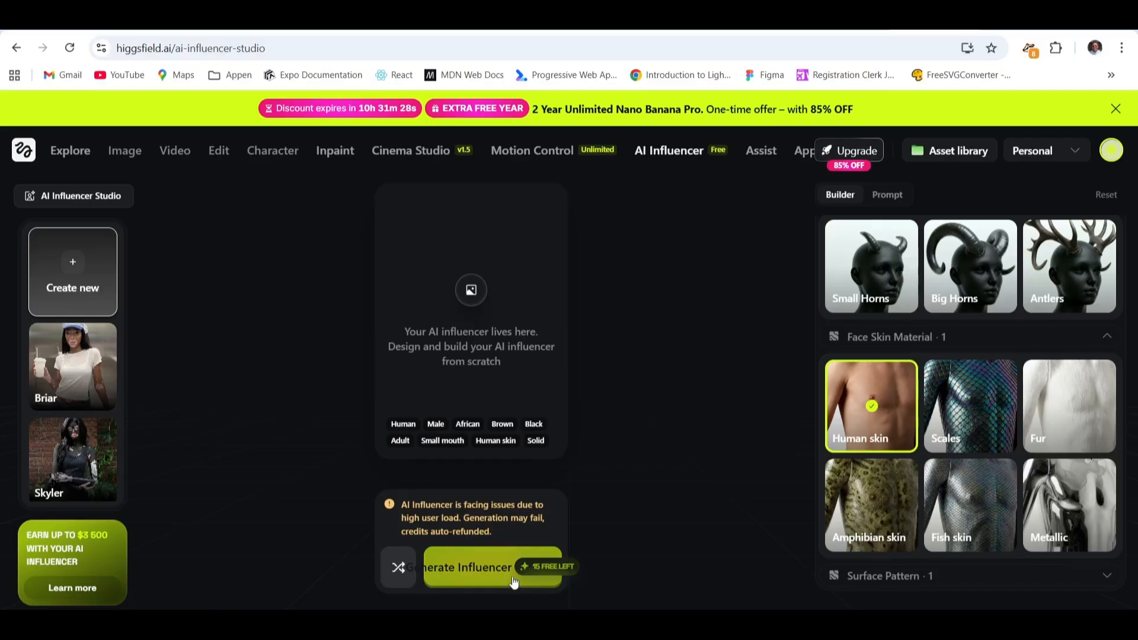
{"action": "left_click", "coordinate": [481, 564]}
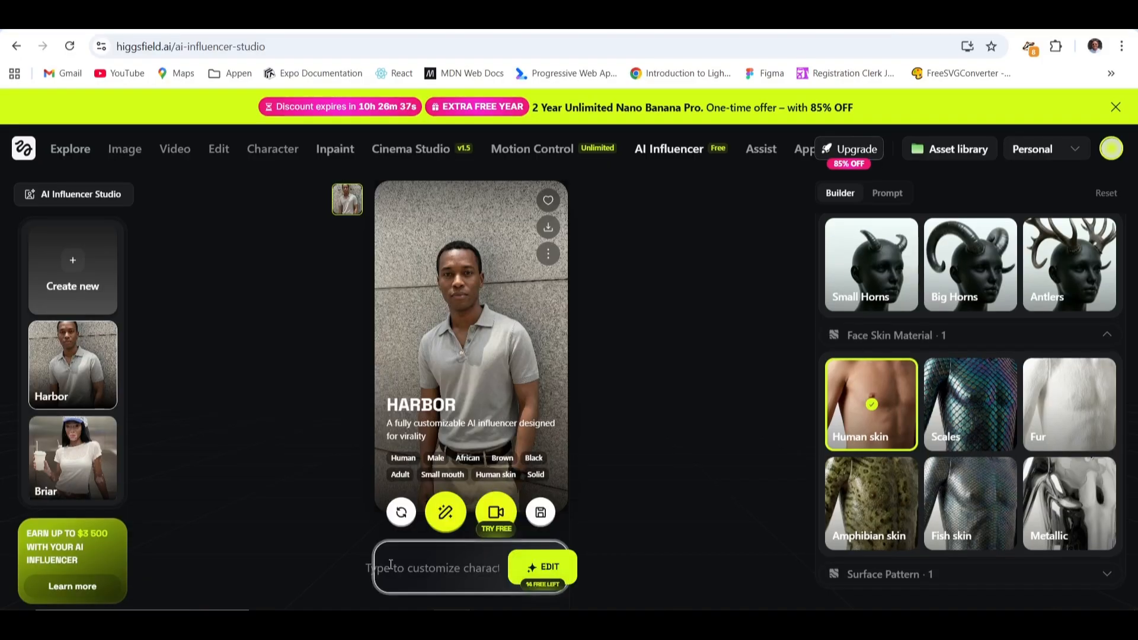
{"action": "type", "text": "Give him an"}
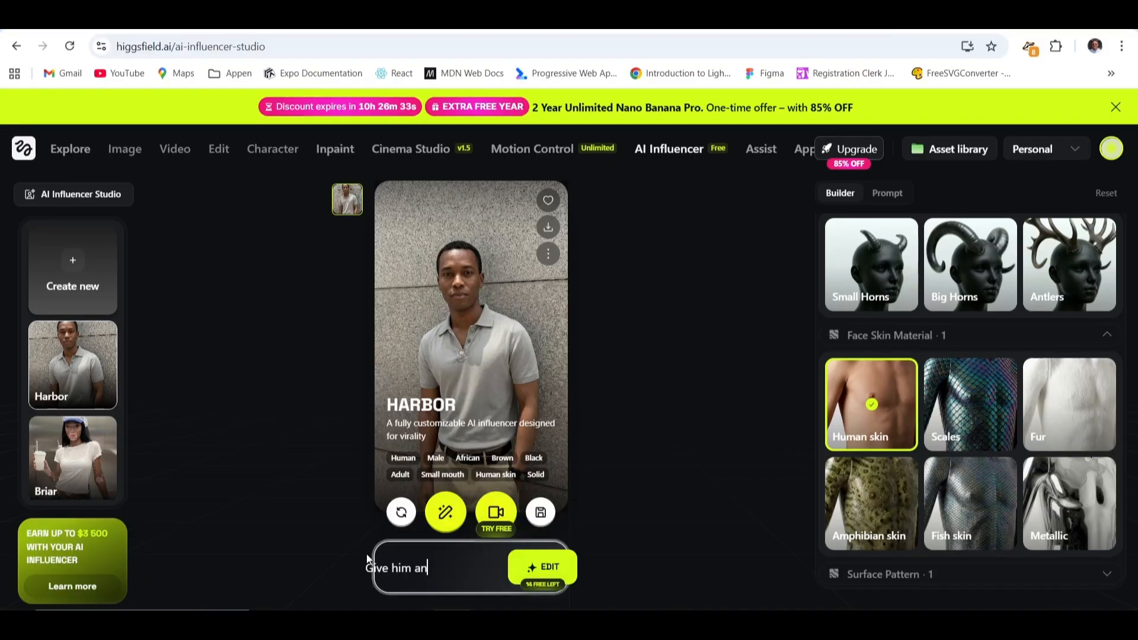
{"action": "type", "text": " afro hair"}
{"action": "left_click", "coordinate": [541, 566]}
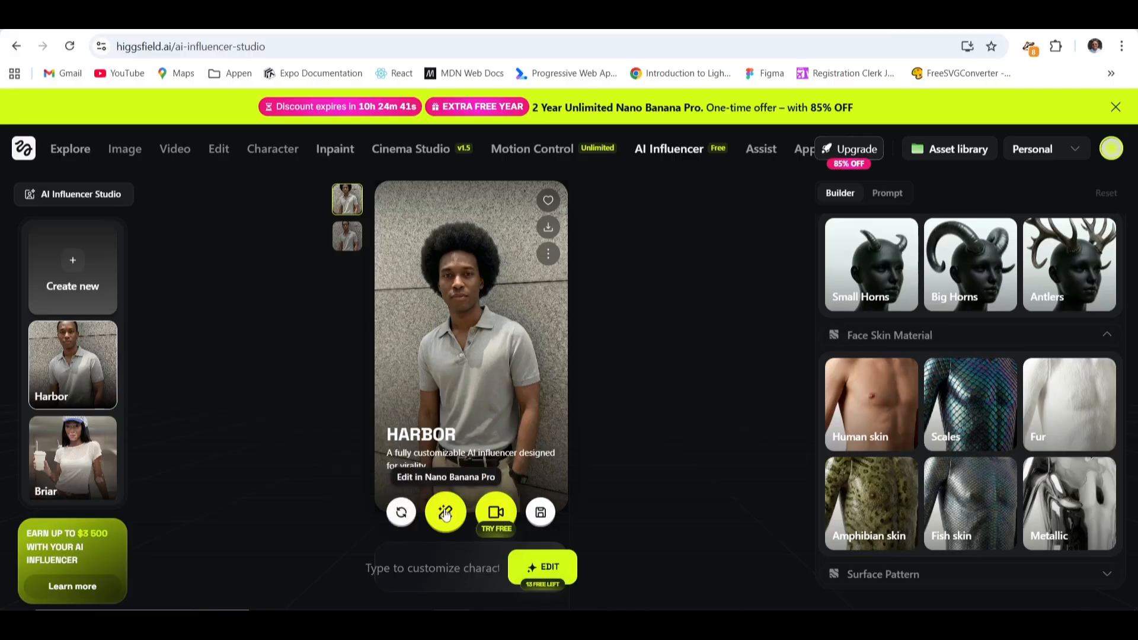
Step: Generate a 720p motion control video of the afro-haired influencer using the man in a black T-shirt as motion reference, and play it
{"action": "left_click", "coordinate": [496, 514]}
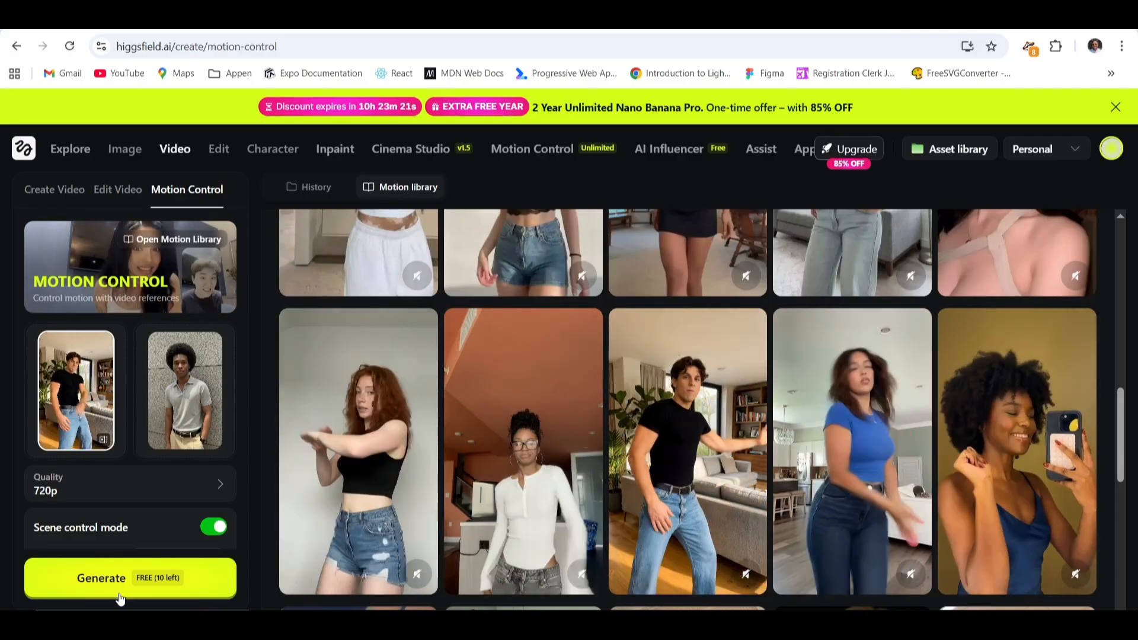
{"action": "left_click", "coordinate": [102, 579]}
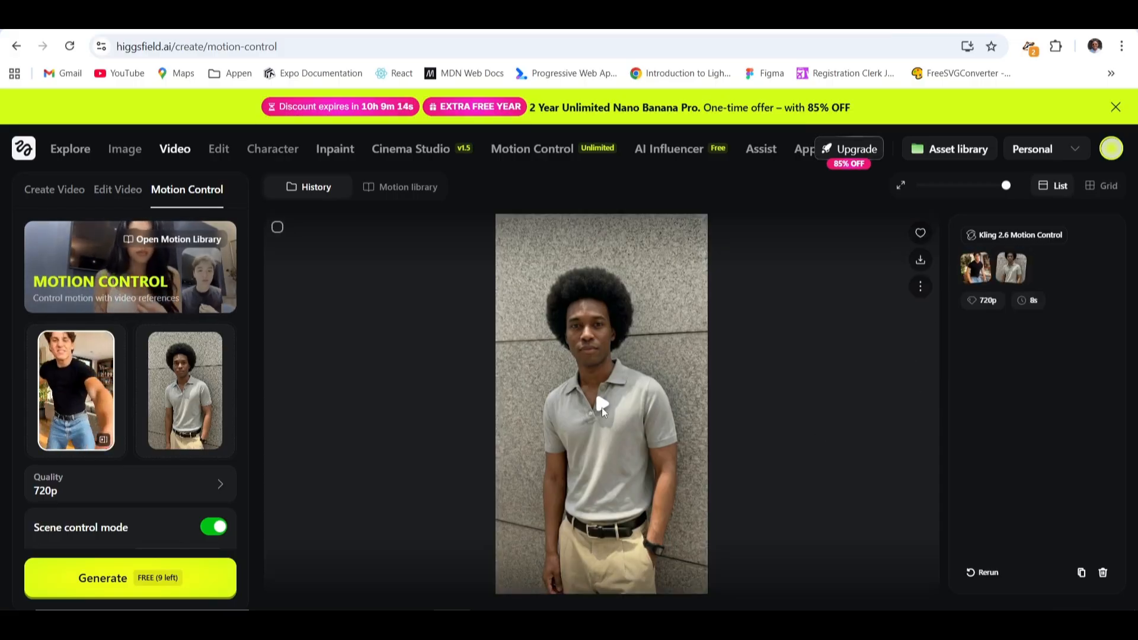
{"action": "left_click", "coordinate": [604, 407]}
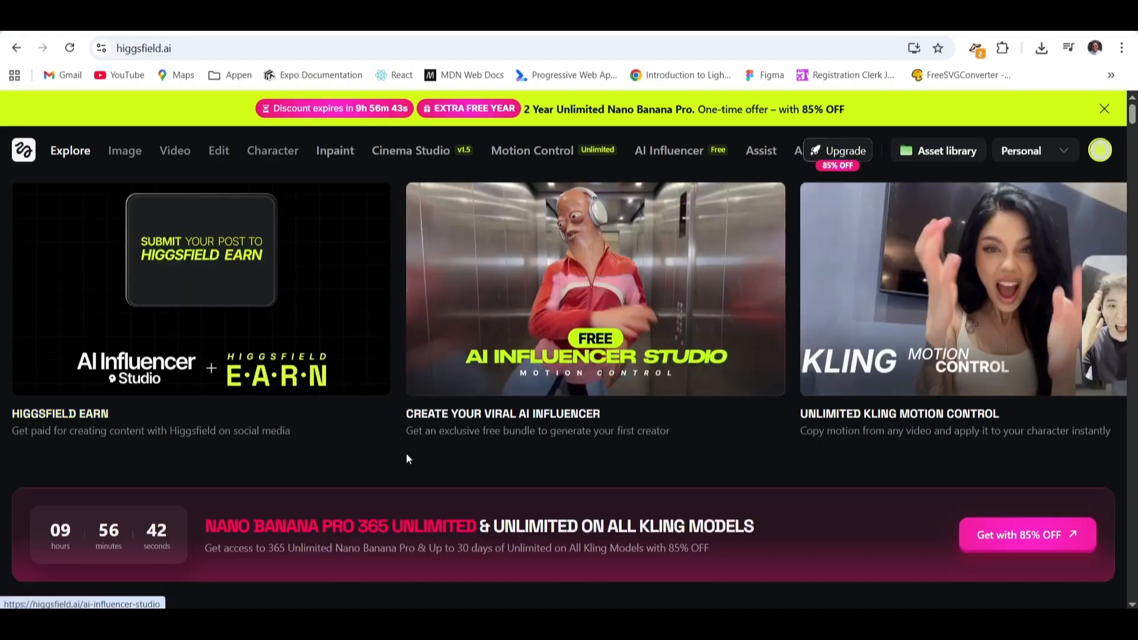
Step: Start a new influencer in AI Influencer Studio and set its character type to Human
{"action": "left_click", "coordinate": [663, 310]}
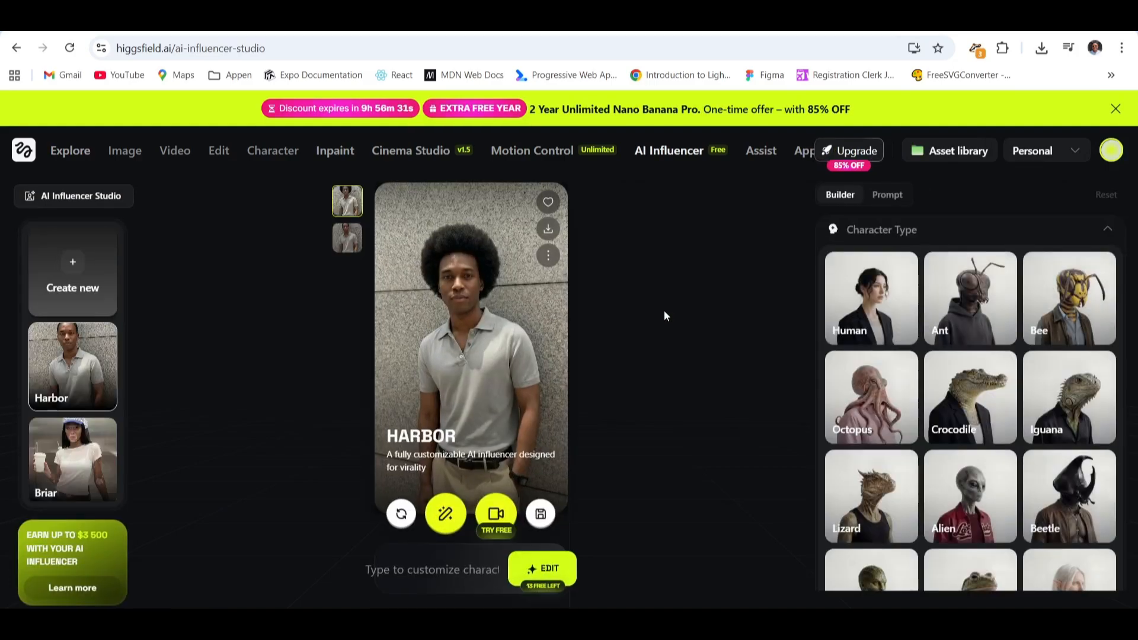
{"action": "left_click", "coordinate": [75, 281]}
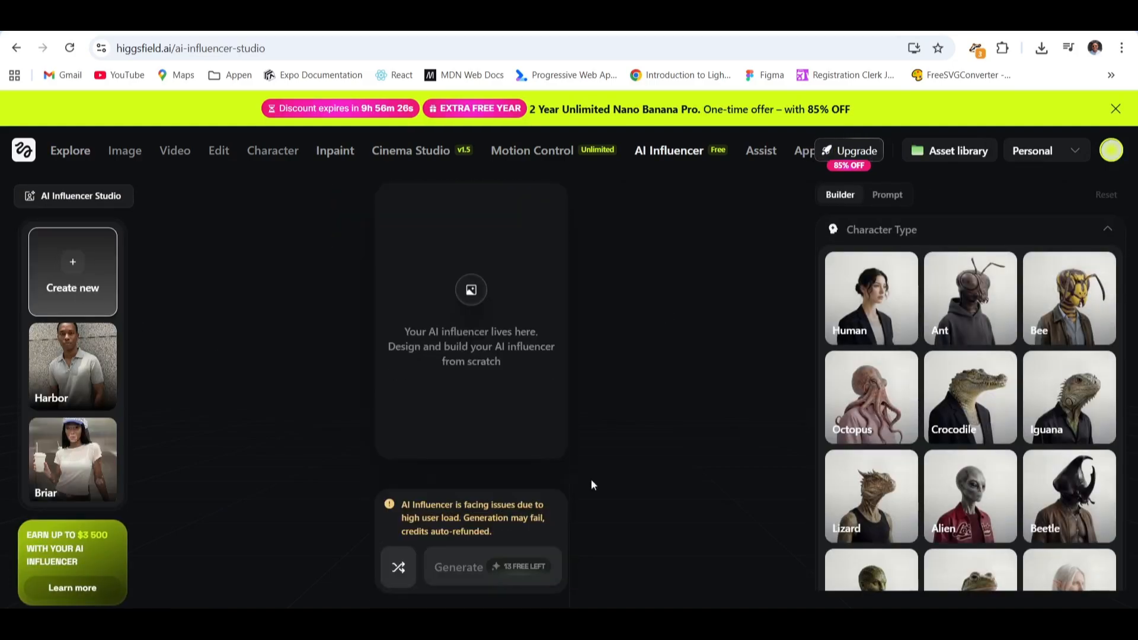
{"action": "left_click", "coordinate": [869, 325]}
{"action": "left_click", "coordinate": [1111, 230]}
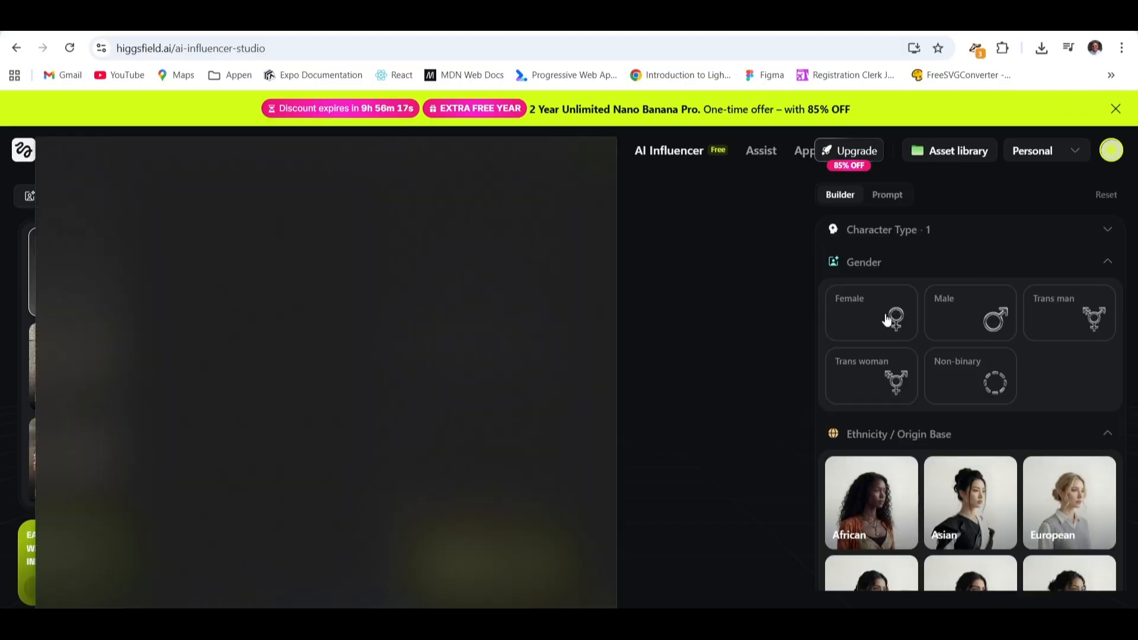
Step: Set the new influencer's gender to Female and keep only European as its ethnicity
{"action": "left_click", "coordinate": [886, 320]}
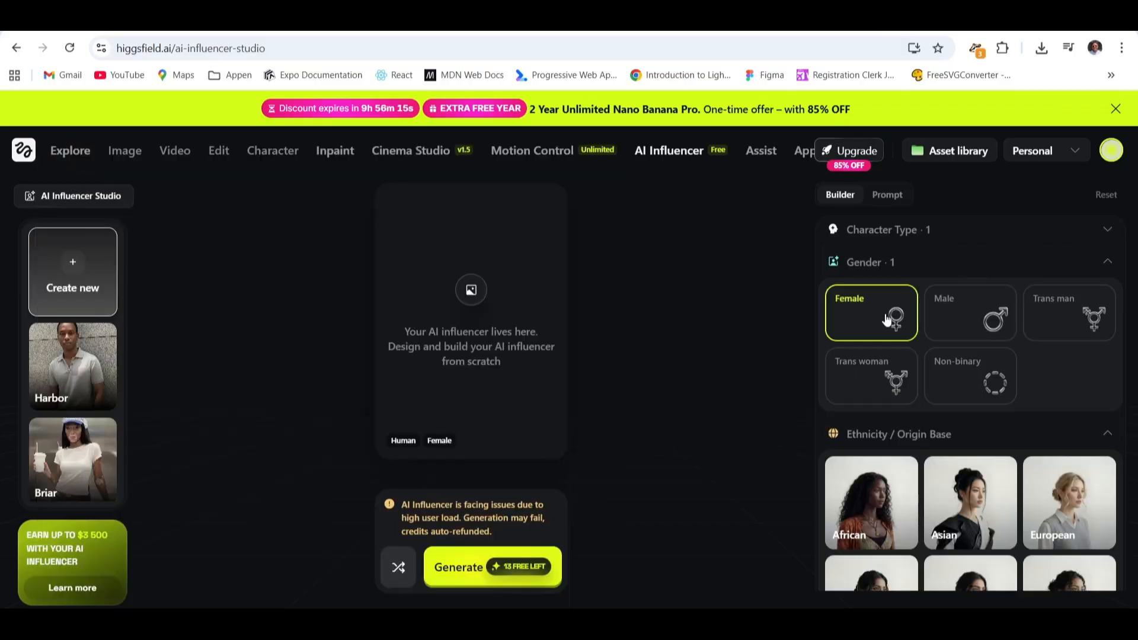
{"action": "left_click", "coordinate": [890, 511]}
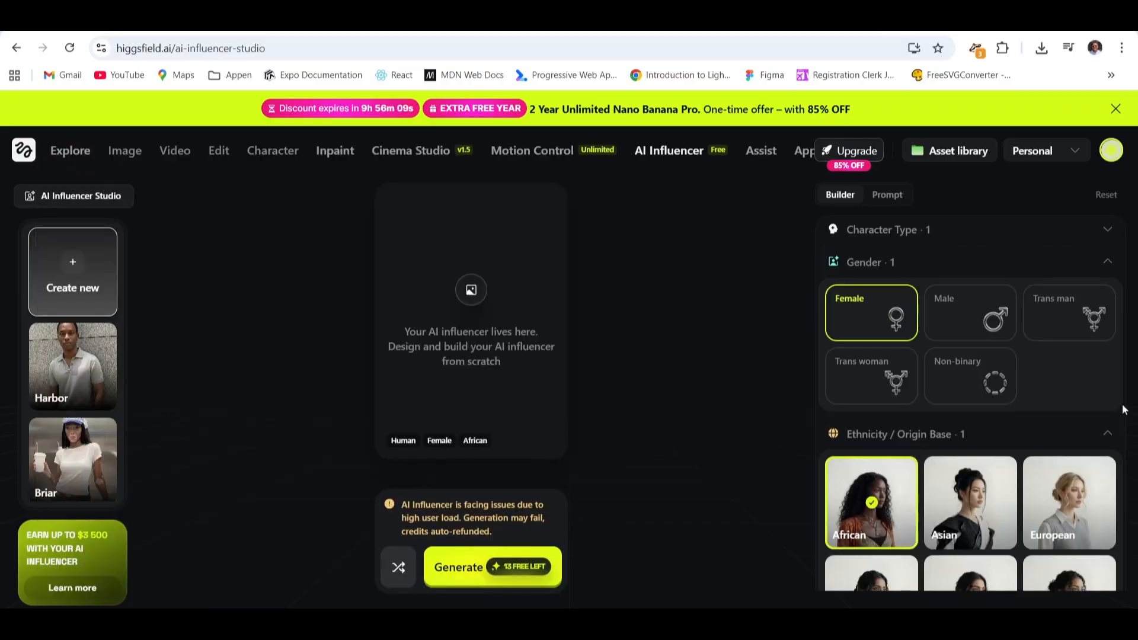
{"action": "left_click", "coordinate": [1108, 436]}
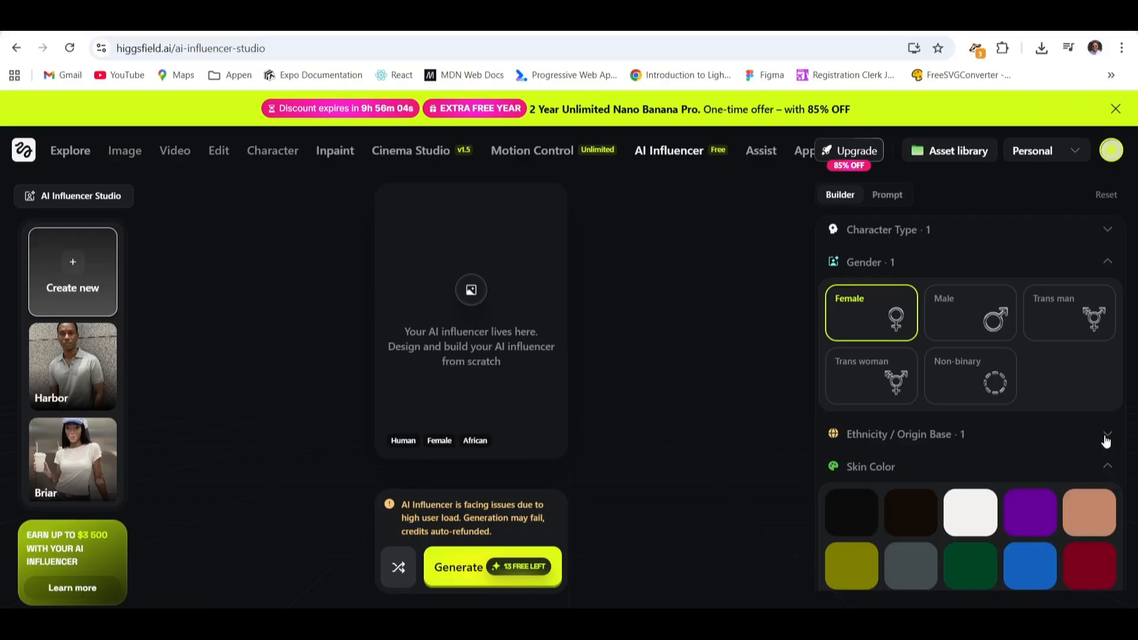
{"action": "left_click", "coordinate": [1107, 438]}
{"action": "left_click", "coordinate": [1077, 477]}
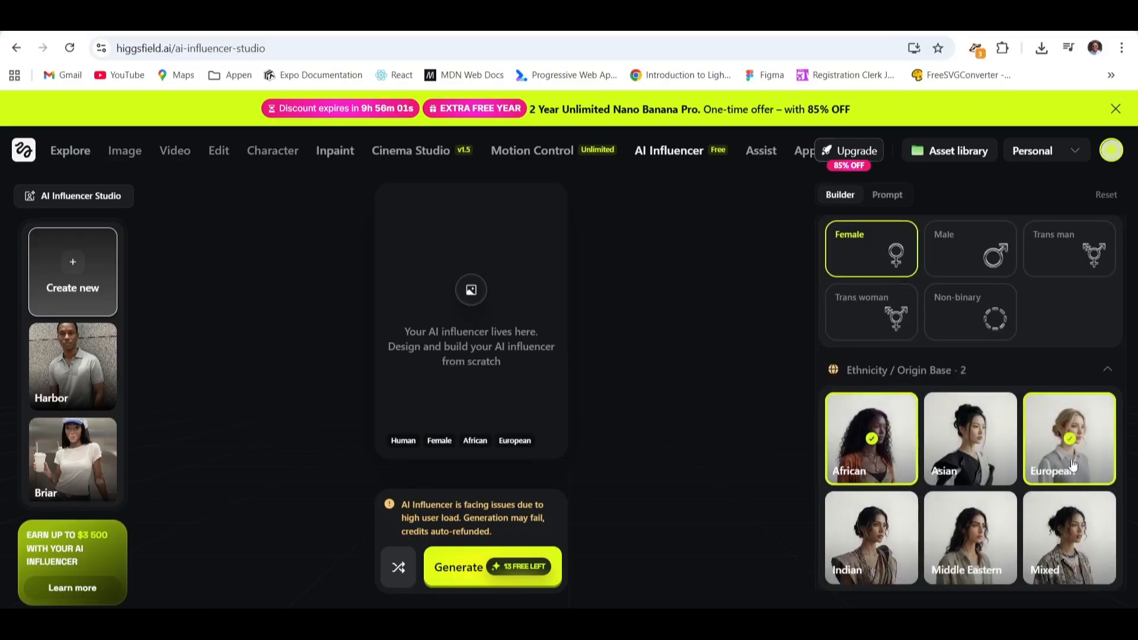
{"action": "left_click", "coordinate": [1107, 372]}
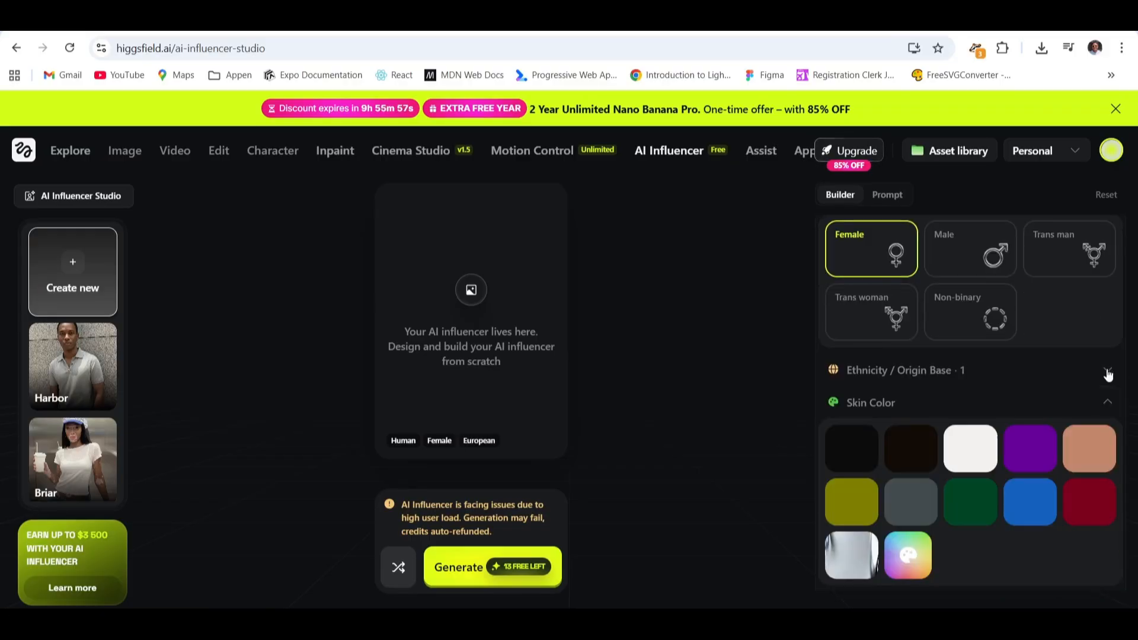
Step: Set the influencer's eye color to Green and age to Adult, leaving skin color and skin conditions unselected
{"action": "left_click", "coordinate": [1108, 407]}
{"action": "left_click", "coordinate": [1070, 509]}
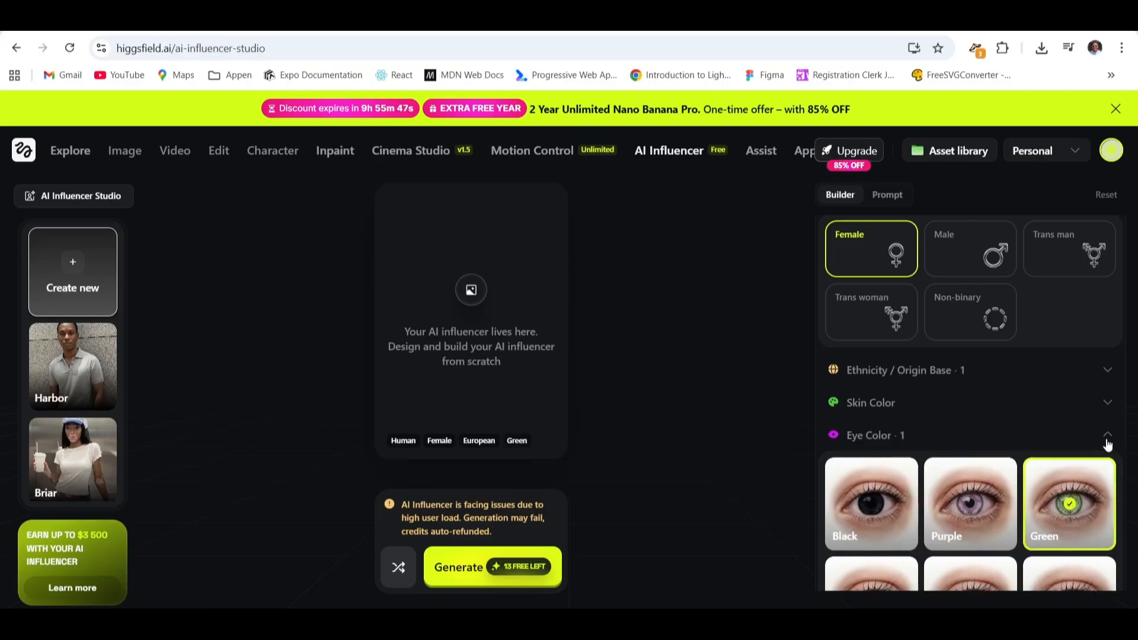
{"action": "left_click", "coordinate": [1107, 440]}
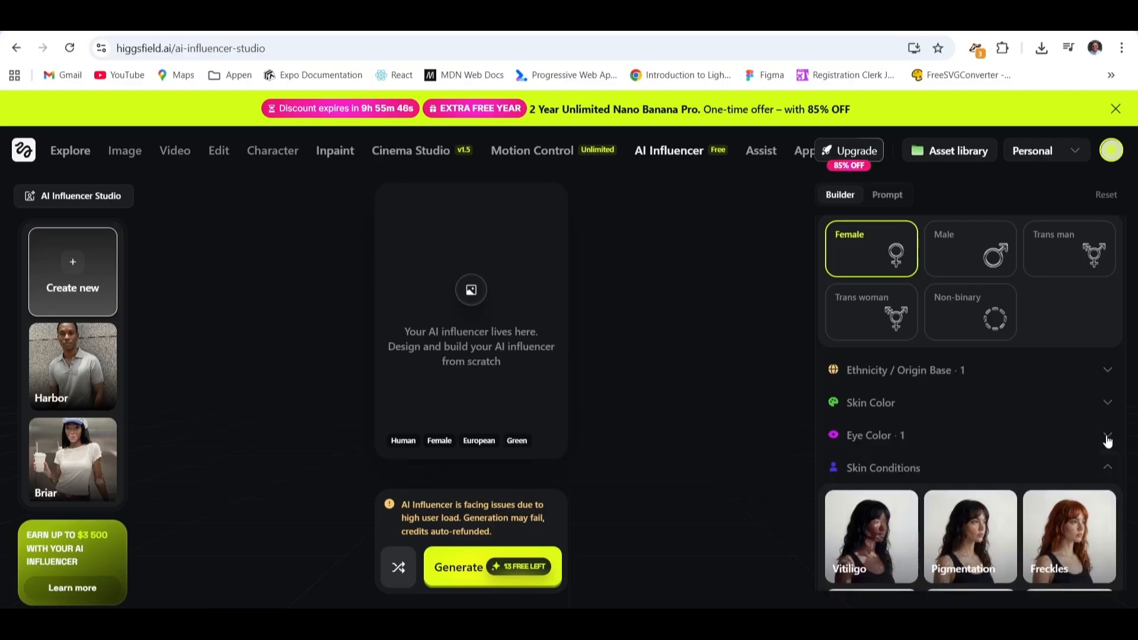
{"action": "left_click", "coordinate": [1107, 469]}
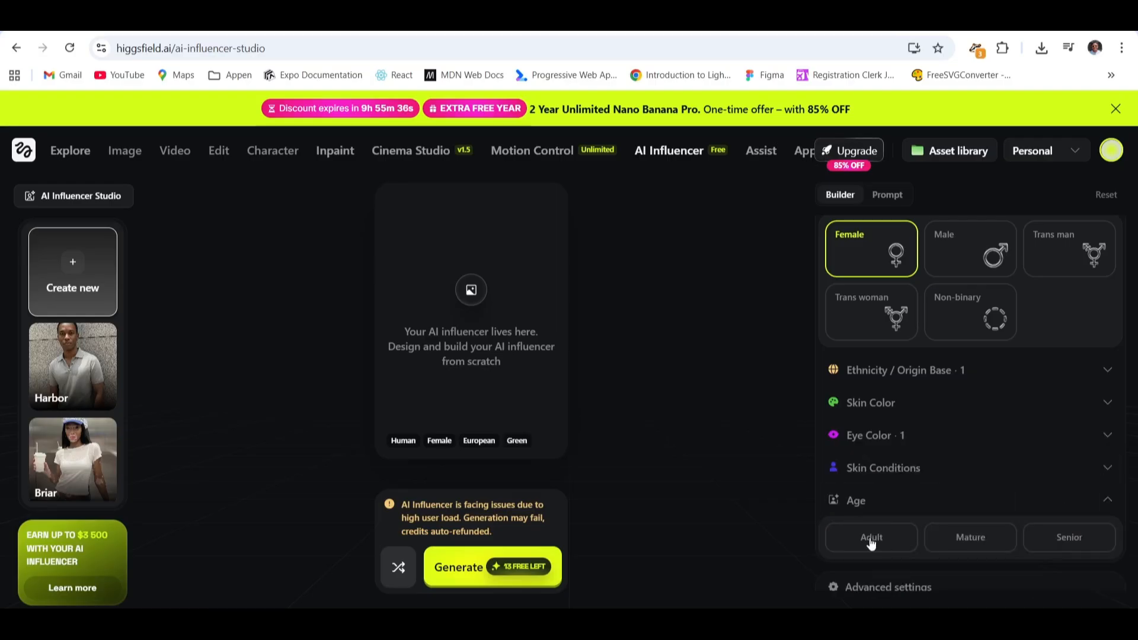
{"action": "left_click", "coordinate": [871, 539]}
{"action": "left_click", "coordinate": [1107, 502]}
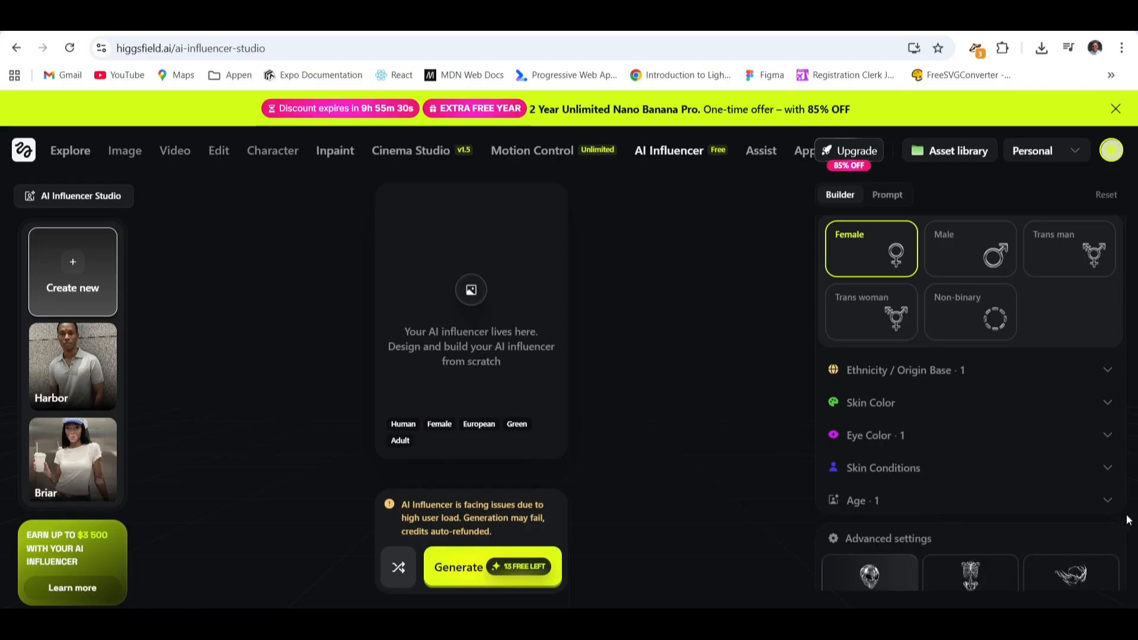
Step: In the advanced face settings, choose Small mouth and Human ears, leaving eye type and eye details unselected
{"action": "scroll", "coordinate": [1127, 520], "scroll_direction": "down", "scroll_amount": 5}
{"action": "scroll", "coordinate": [1128, 520], "scroll_direction": "down", "scroll_amount": 1}
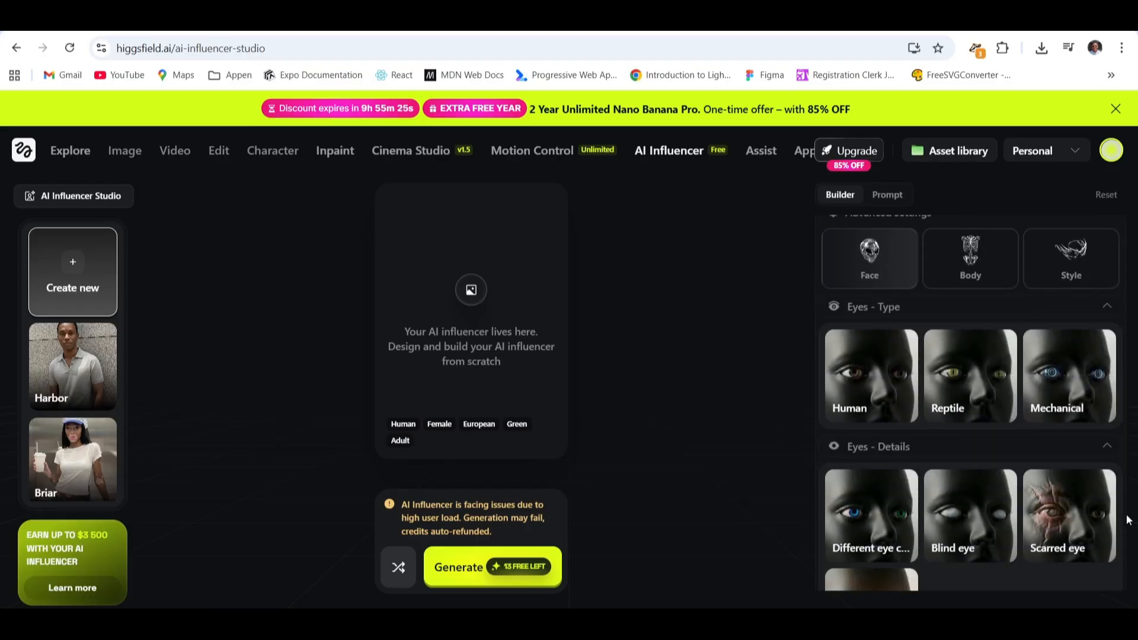
{"action": "scroll", "coordinate": [1128, 520], "scroll_direction": "down", "scroll_amount": 6}
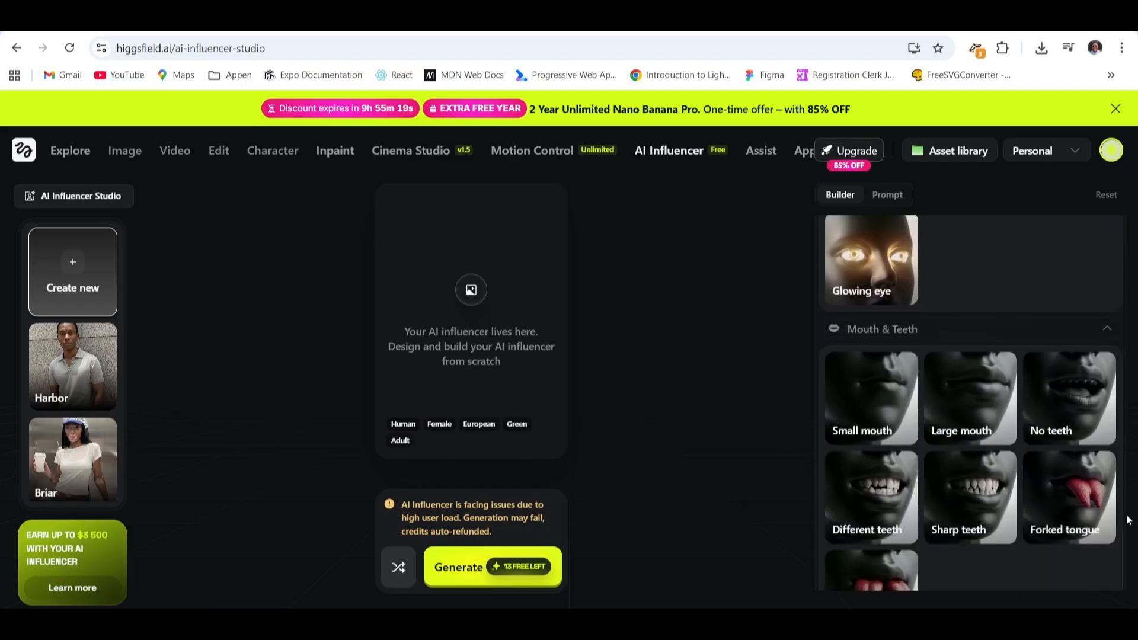
{"action": "left_click", "coordinate": [865, 361]}
{"action": "scroll", "coordinate": [930, 386], "scroll_direction": "down", "scroll_amount": 5}
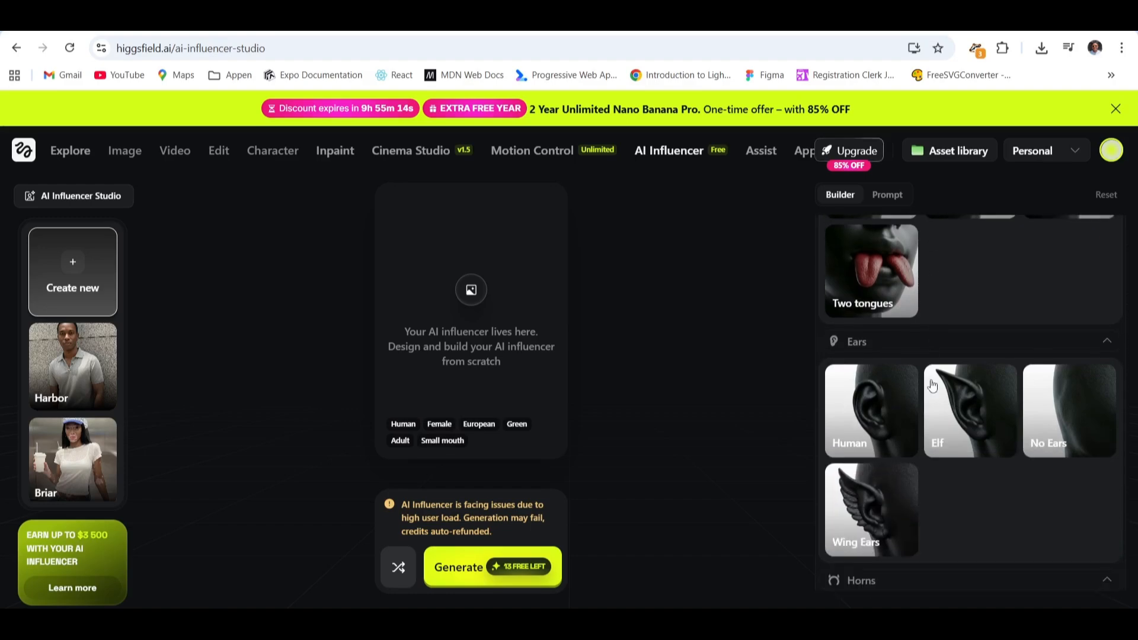
{"action": "scroll", "coordinate": [932, 385], "scroll_direction": "down", "scroll_amount": 2}
{"action": "left_click", "coordinate": [882, 338]}
Step: Set the face skin material to Human skin and the surface pattern to Solid, without adding horns
{"action": "scroll", "coordinate": [883, 338], "scroll_direction": "down", "scroll_amount": 5}
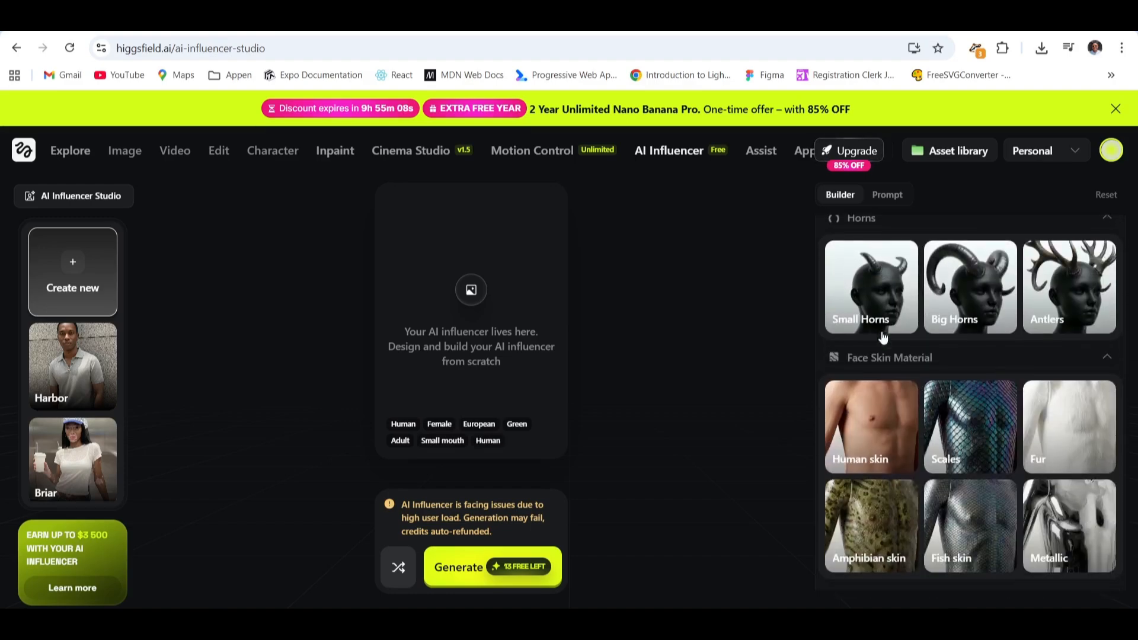
{"action": "scroll", "coordinate": [883, 337], "scroll_direction": "down", "scroll_amount": 2}
{"action": "left_click", "coordinate": [883, 337]}
{"action": "scroll", "coordinate": [882, 337], "scroll_direction": "down", "scroll_amount": 4}
{"action": "left_click", "coordinate": [883, 336]}
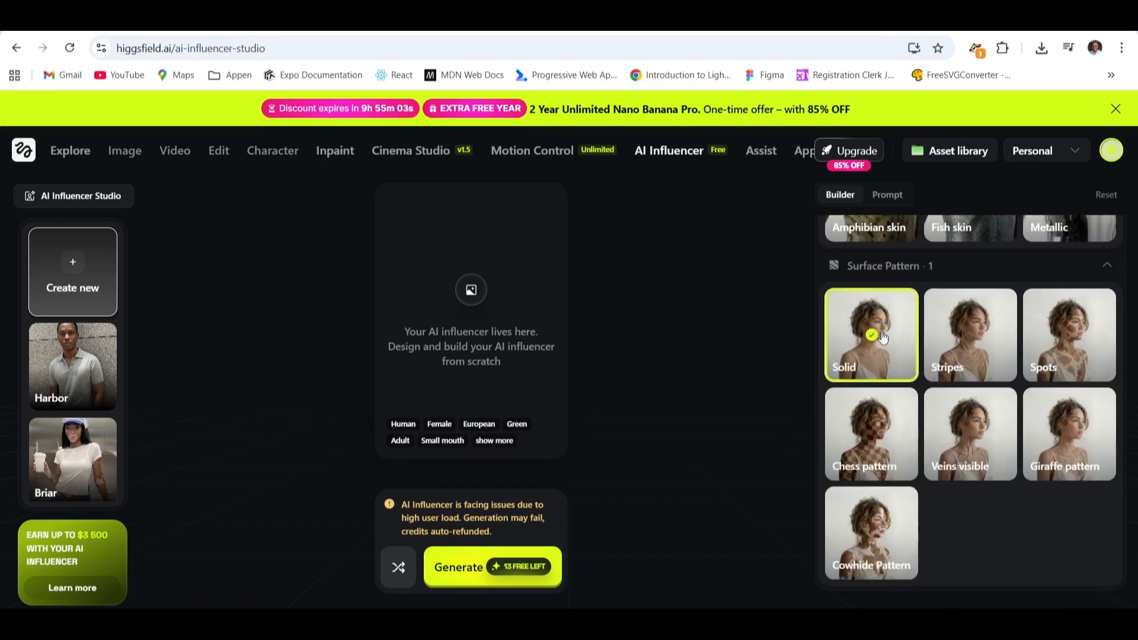
Step: Generate the female influencer from the chosen traits and take a look at the alternative text-prompt mode
{"action": "scroll", "coordinate": [883, 336], "scroll_direction": "up", "scroll_amount": 10}
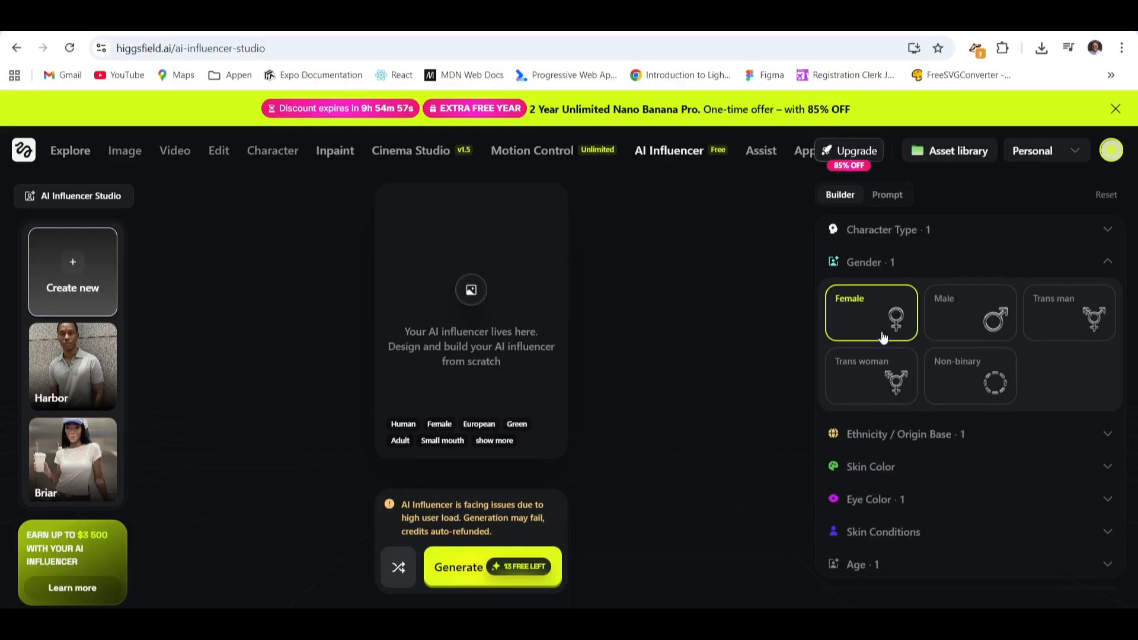
{"action": "left_click", "coordinate": [491, 566]}
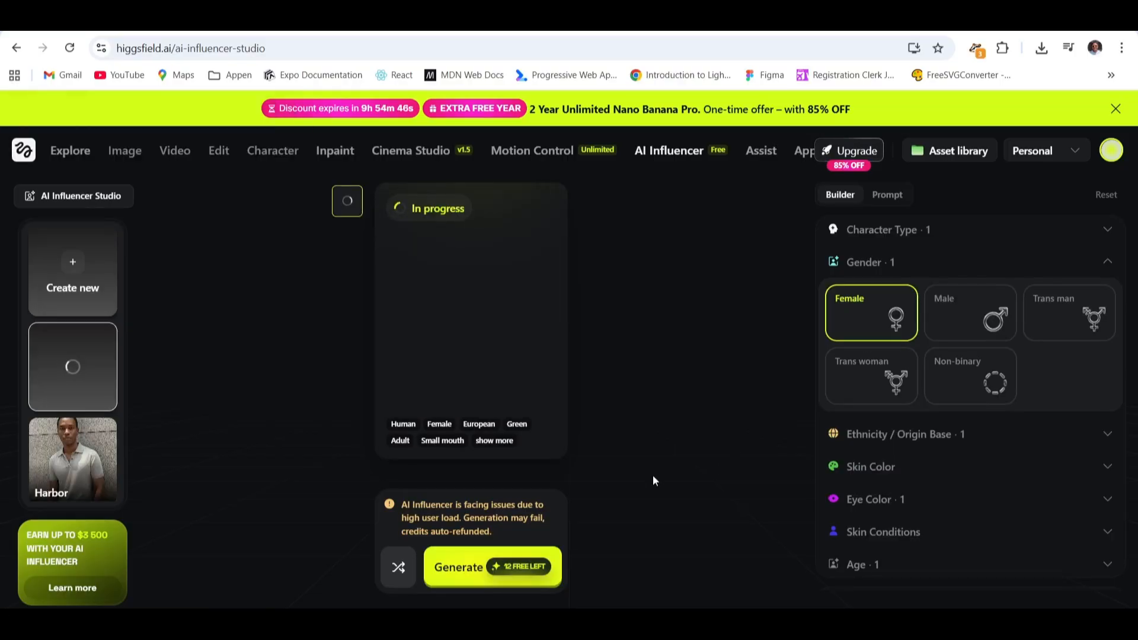
{"action": "left_click", "coordinate": [886, 195]}
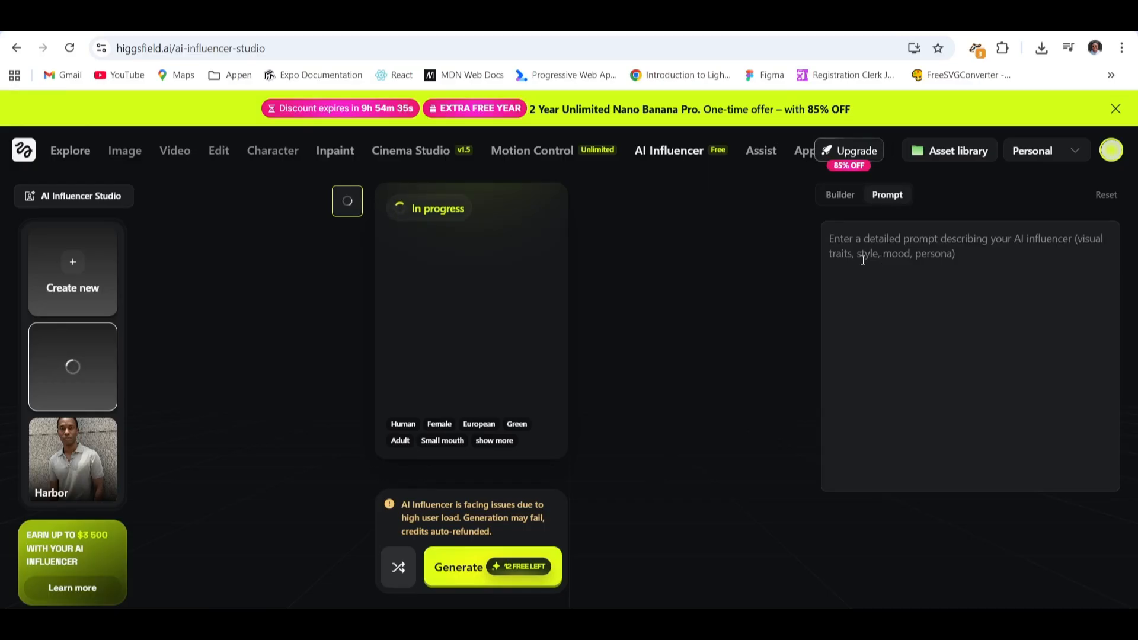
{"action": "left_click", "coordinate": [841, 195]}
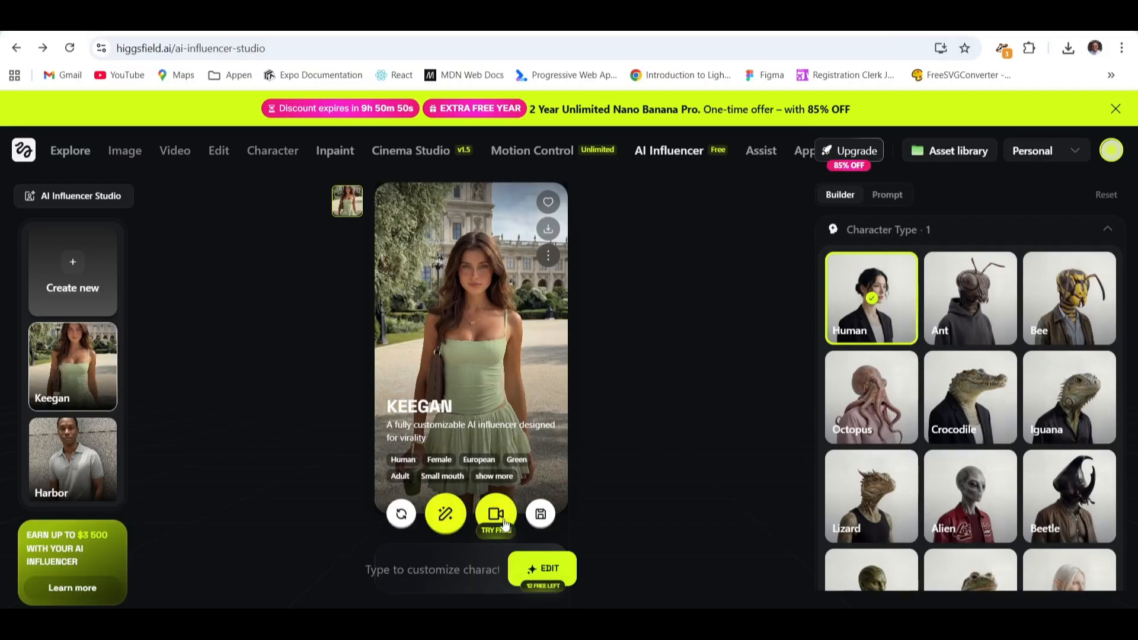
Step: Generate a 720p motion control video of the female influencer using the pink-sweater dance from the free viral motion library
{"action": "left_click", "coordinate": [501, 518]}
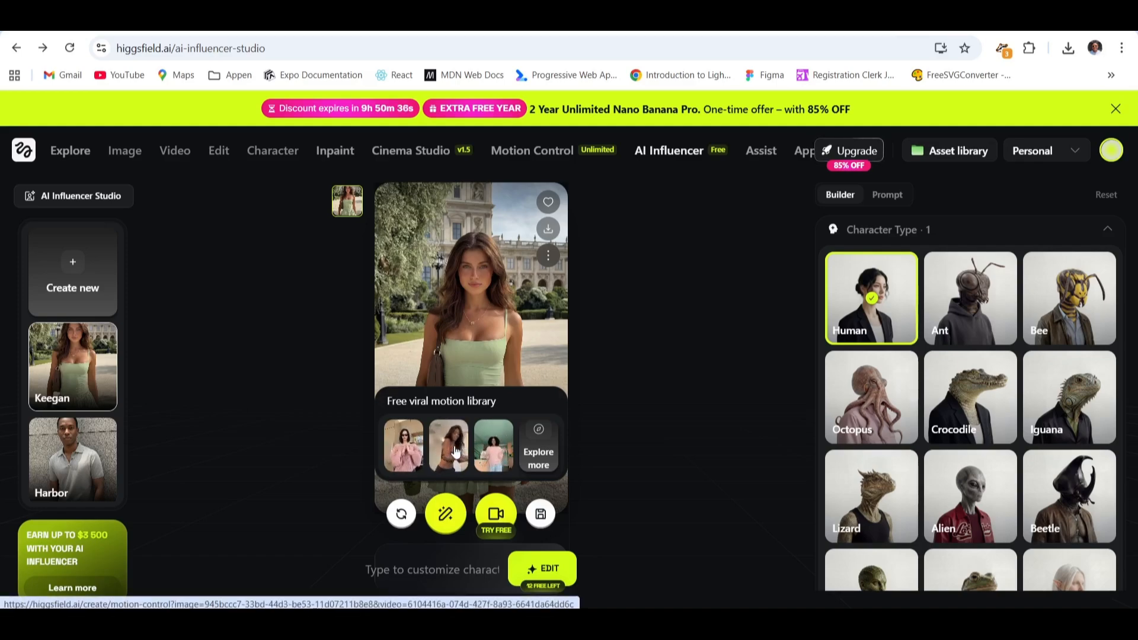
{"action": "left_click", "coordinate": [496, 440]}
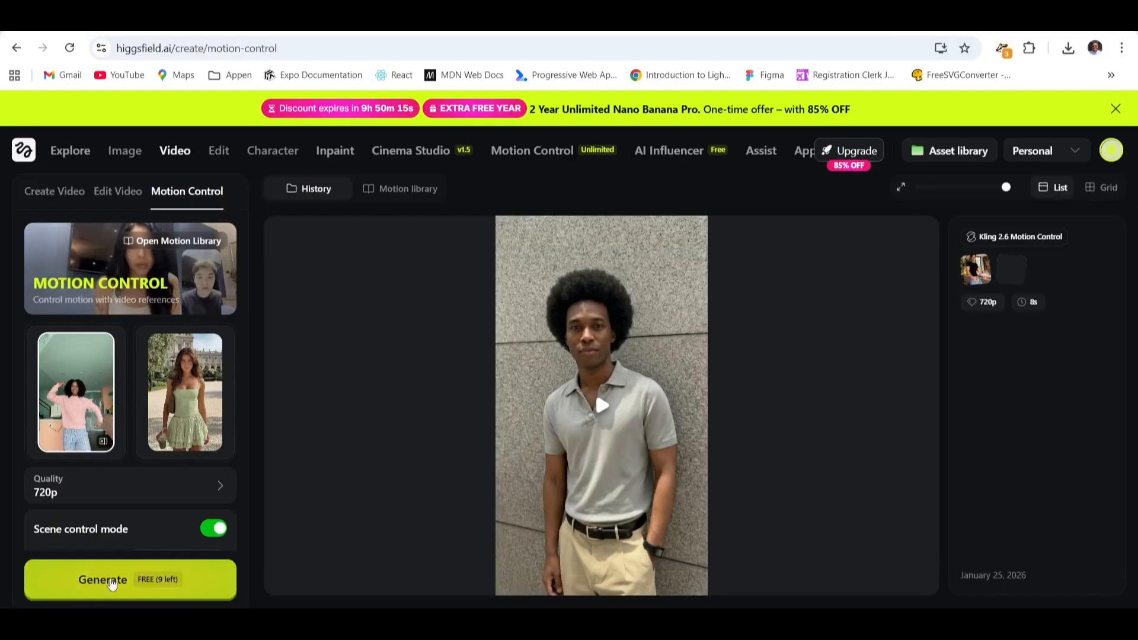
{"action": "left_click", "coordinate": [112, 581]}
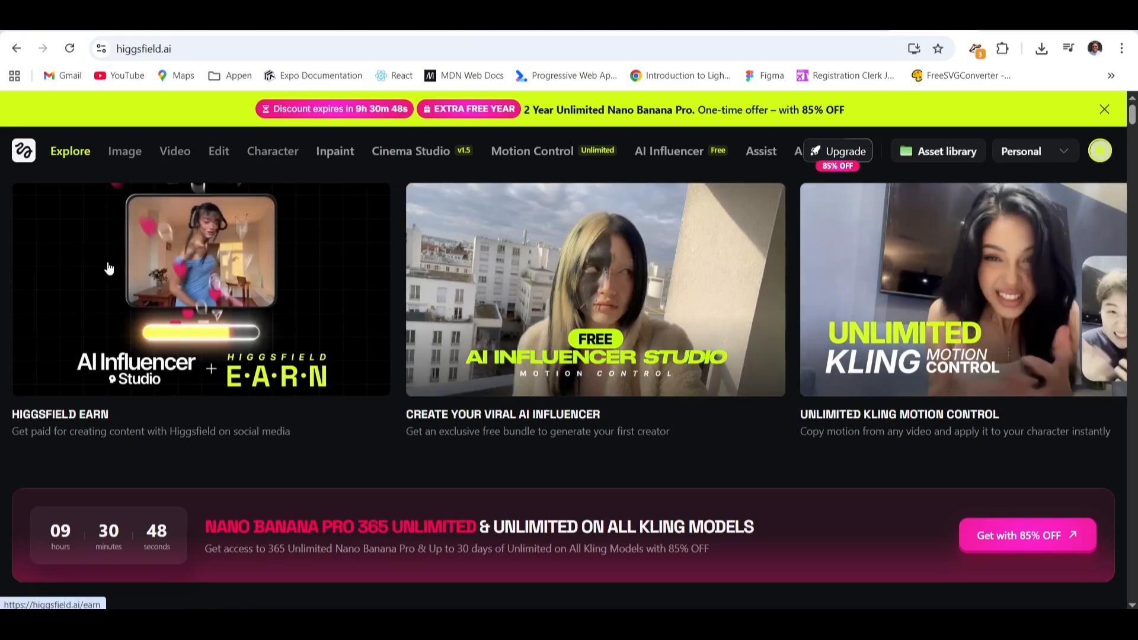
Step: Open the Higgsfield Earn page and look over the creator program introduction and the AI influencer earning offer
{"action": "left_click", "coordinate": [198, 316]}
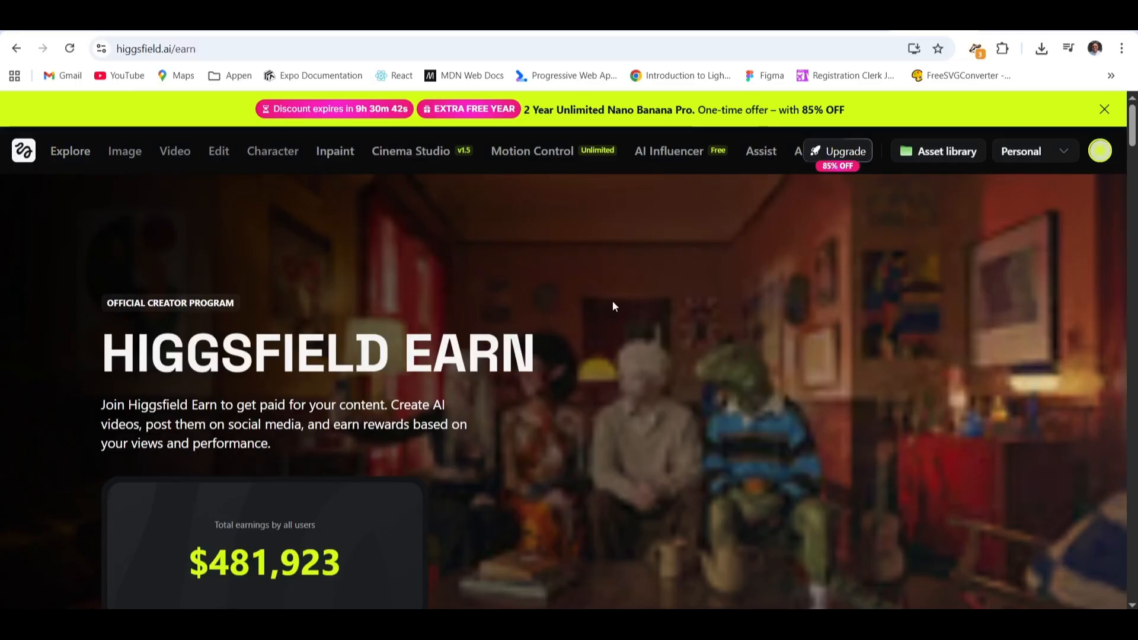
{"action": "scroll", "coordinate": [612, 303], "scroll_direction": "down", "scroll_amount": 1}
{"action": "scroll", "coordinate": [613, 306], "scroll_direction": "down", "scroll_amount": 2}
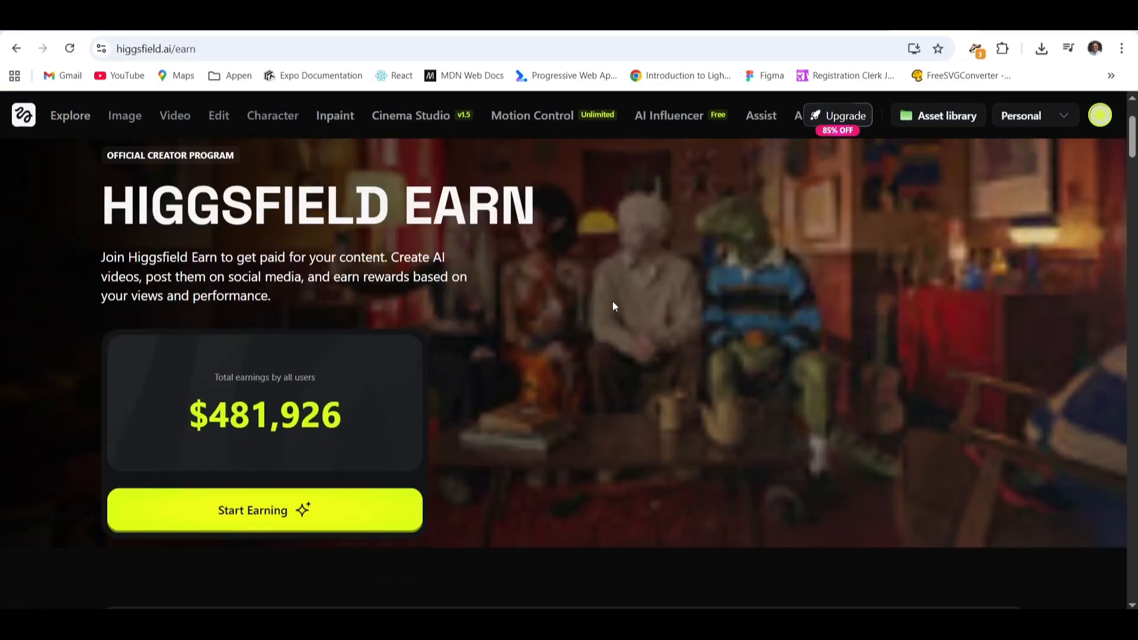
{"action": "scroll", "coordinate": [612, 306], "scroll_direction": "down", "scroll_amount": 1}
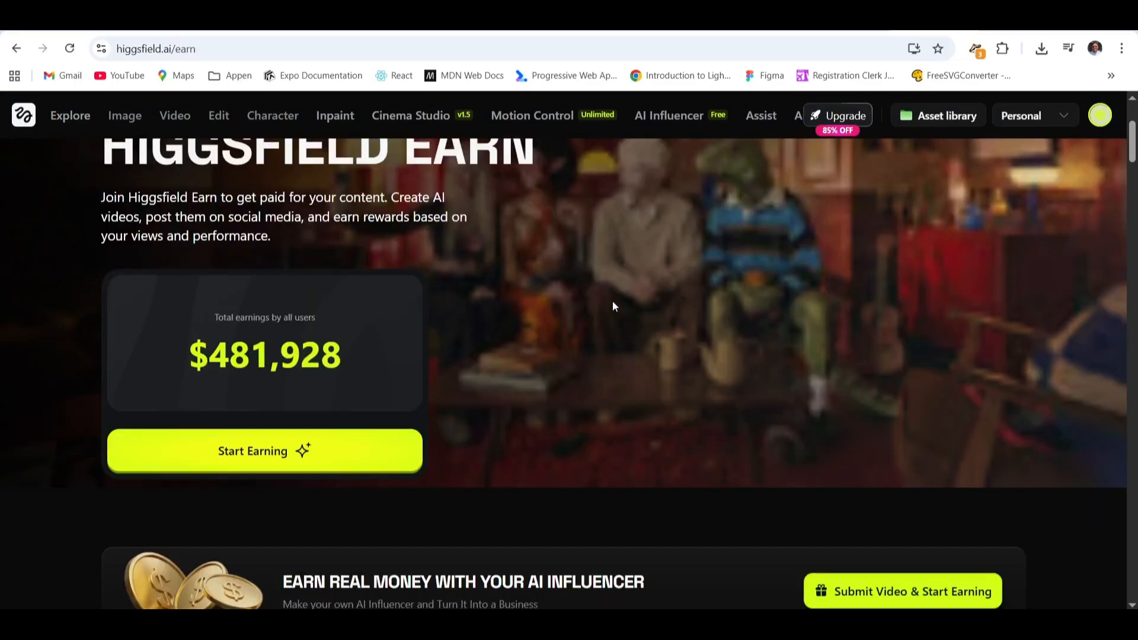
{"action": "scroll", "coordinate": [613, 305], "scroll_direction": "down", "scroll_amount": 2}
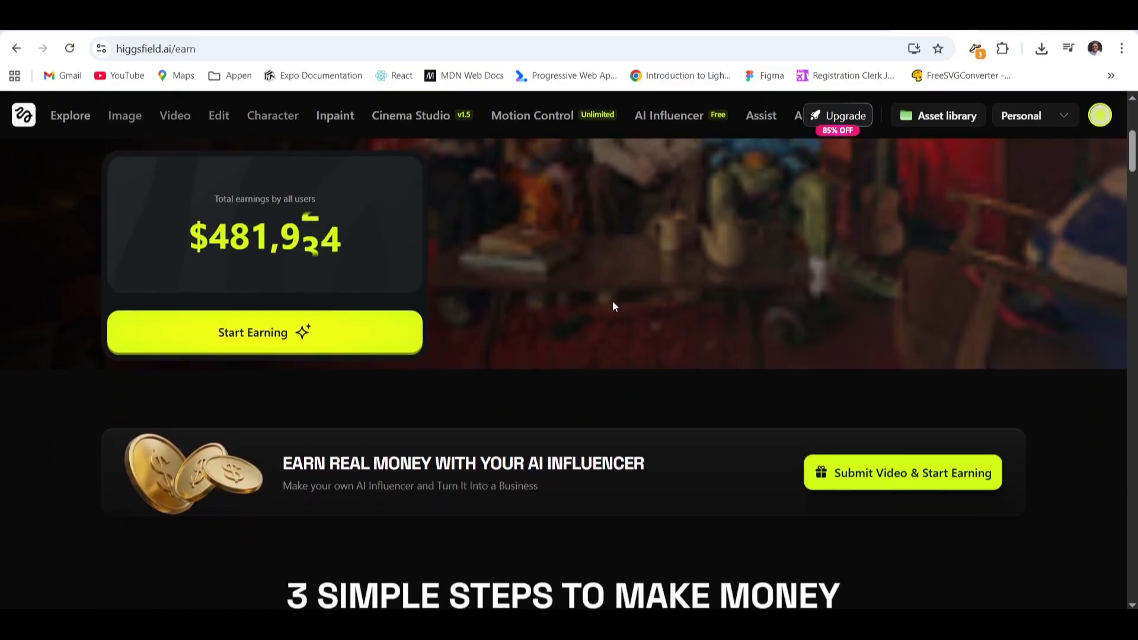
{"action": "scroll", "coordinate": [612, 306], "scroll_direction": "down", "scroll_amount": 1}
{"action": "scroll", "coordinate": [613, 305], "scroll_direction": "up", "scroll_amount": 1}
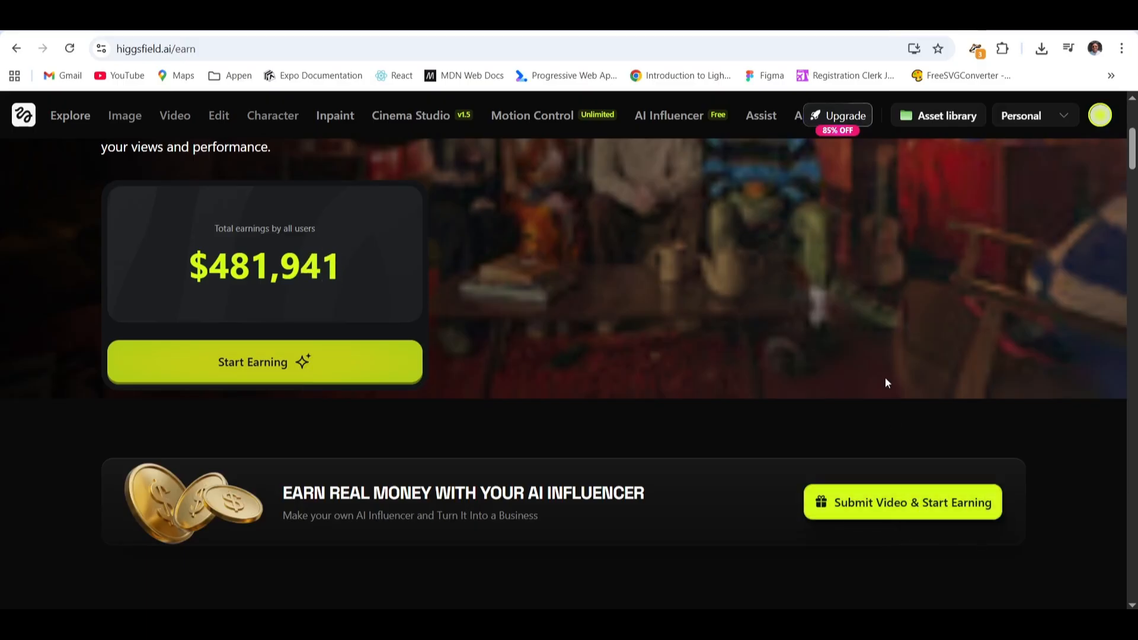
Step: Read through the three steps for making money with Higgsfield Earn: logging in, posting and getting paid
{"action": "scroll", "coordinate": [886, 383], "scroll_direction": "down", "scroll_amount": 2}
{"action": "scroll", "coordinate": [887, 384], "scroll_direction": "down", "scroll_amount": 3}
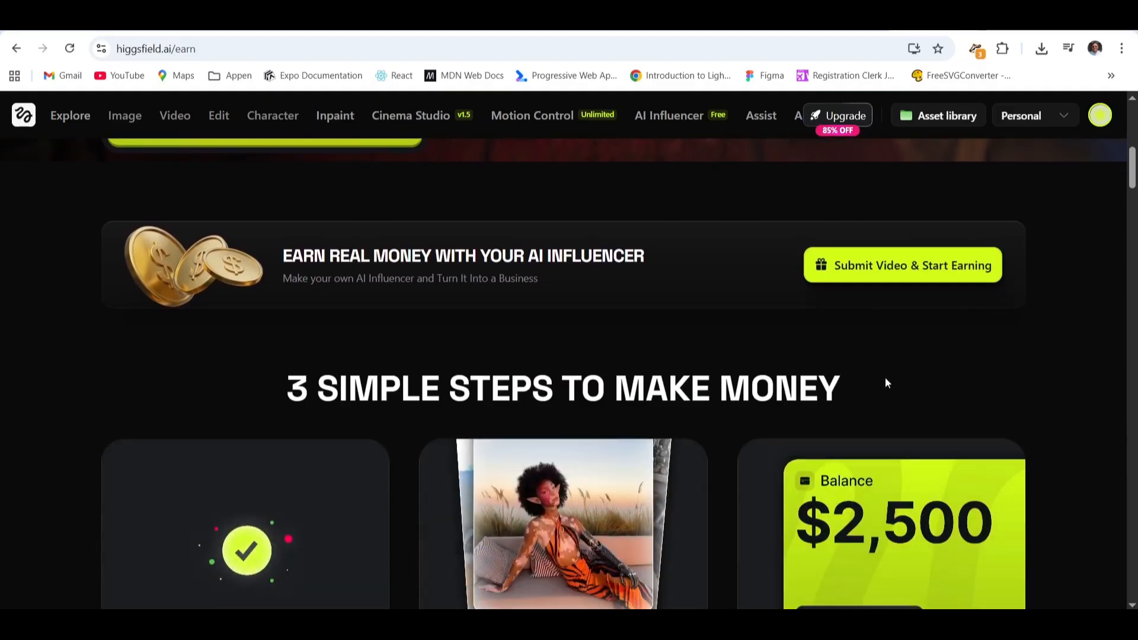
{"action": "scroll", "coordinate": [885, 382], "scroll_direction": "down", "scroll_amount": 1}
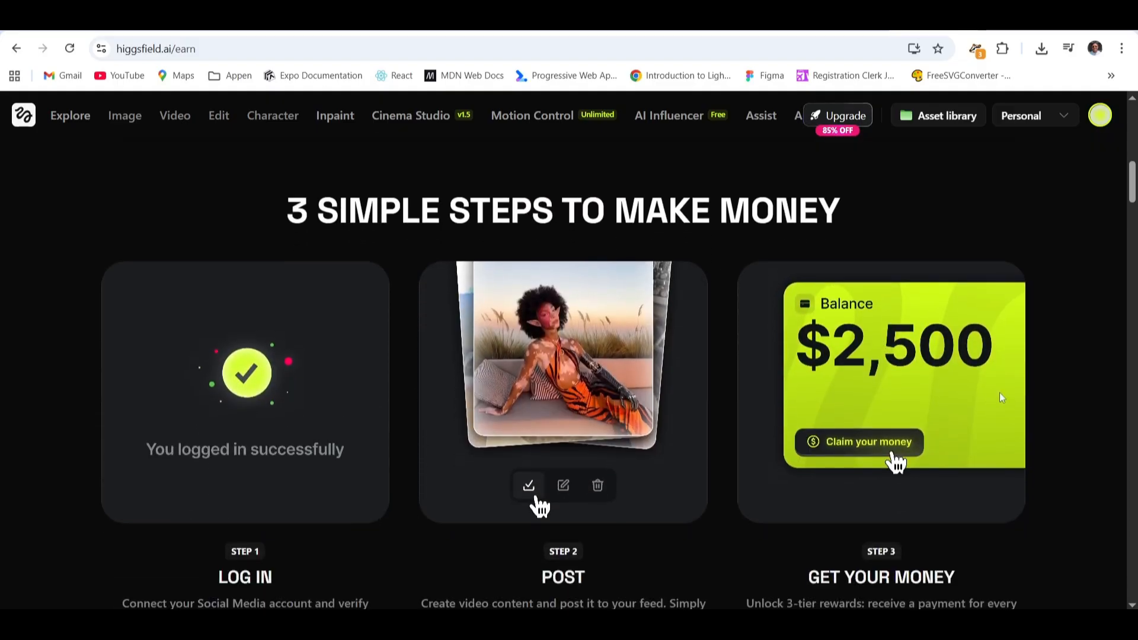
{"action": "scroll", "coordinate": [936, 418], "scroll_direction": "down", "scroll_amount": 2}
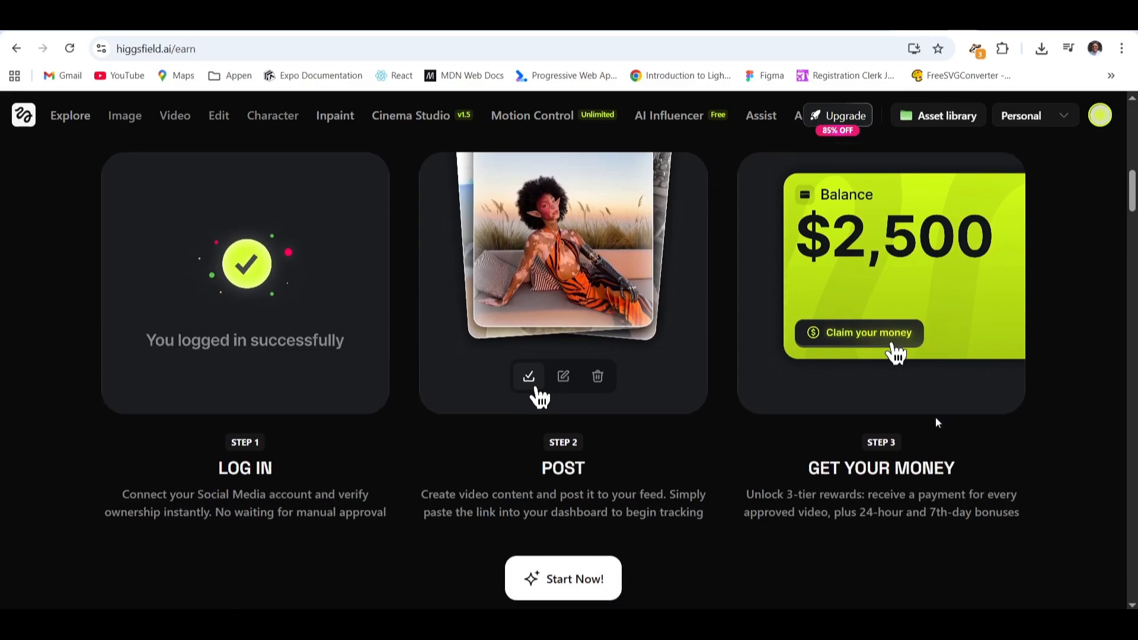
{"action": "scroll", "coordinate": [937, 418], "scroll_direction": "down", "scroll_amount": 2}
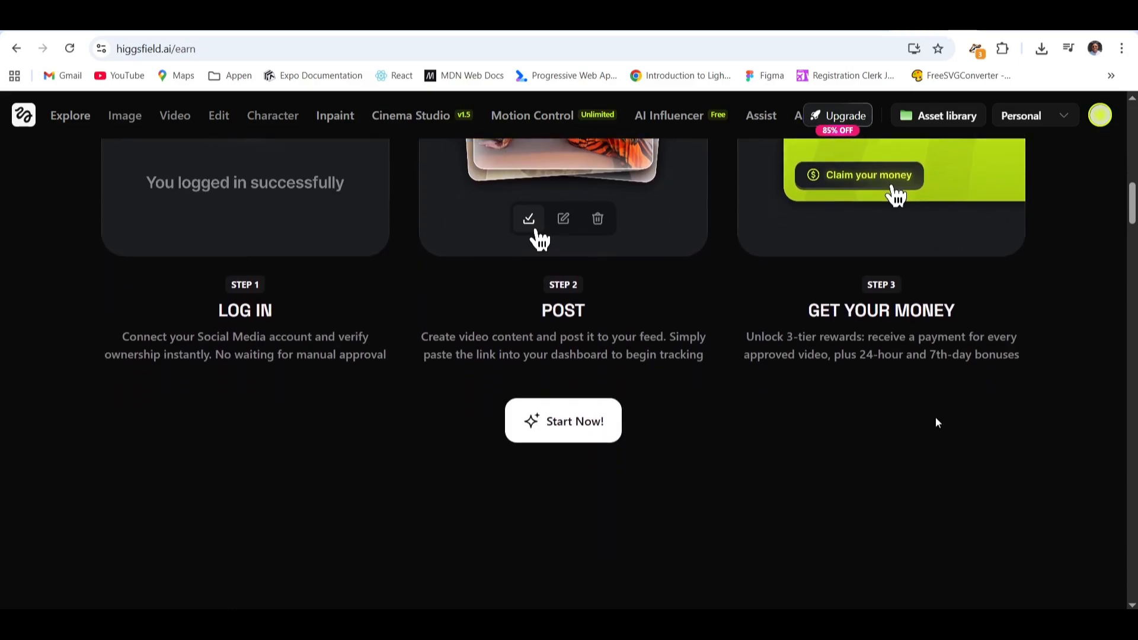
{"action": "scroll", "coordinate": [936, 423], "scroll_direction": "down", "scroll_amount": 2}
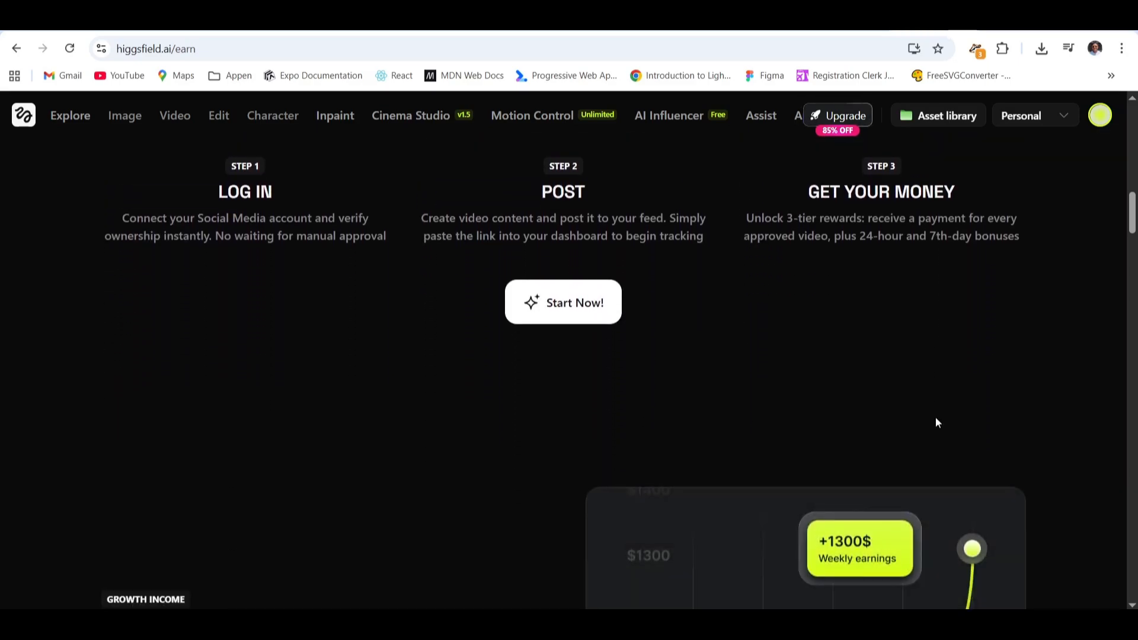
{"action": "scroll", "coordinate": [293, 242], "scroll_direction": "up", "scroll_amount": 4}
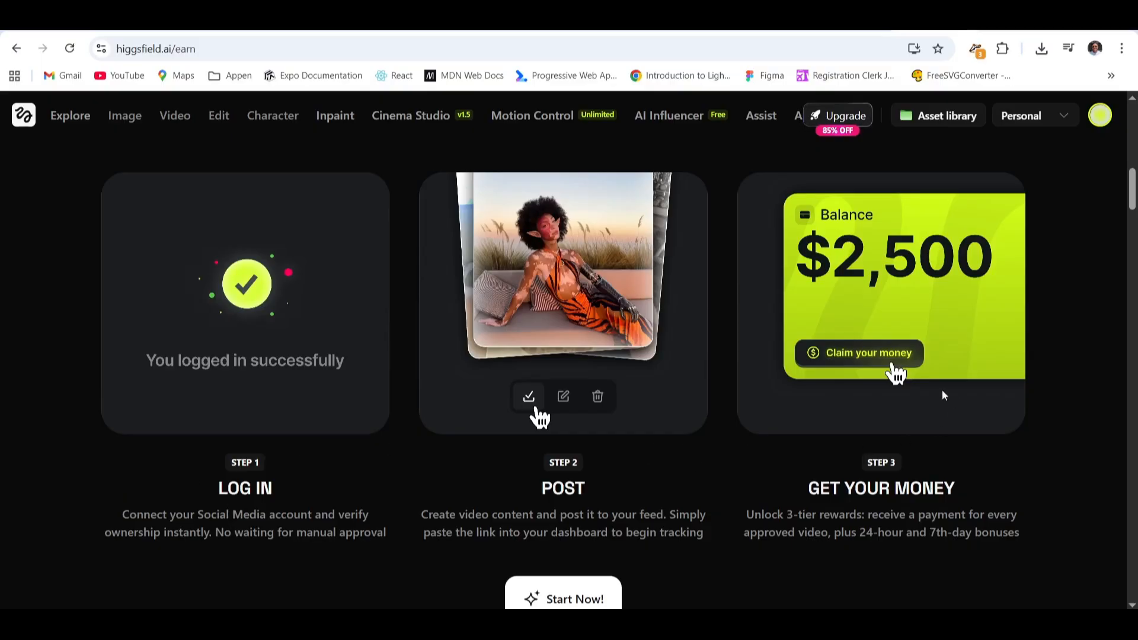
Step: Examine the growth income section and the trending highest-paying campaign, including its payout and end date
{"action": "scroll", "coordinate": [944, 395], "scroll_direction": "down", "scroll_amount": 5}
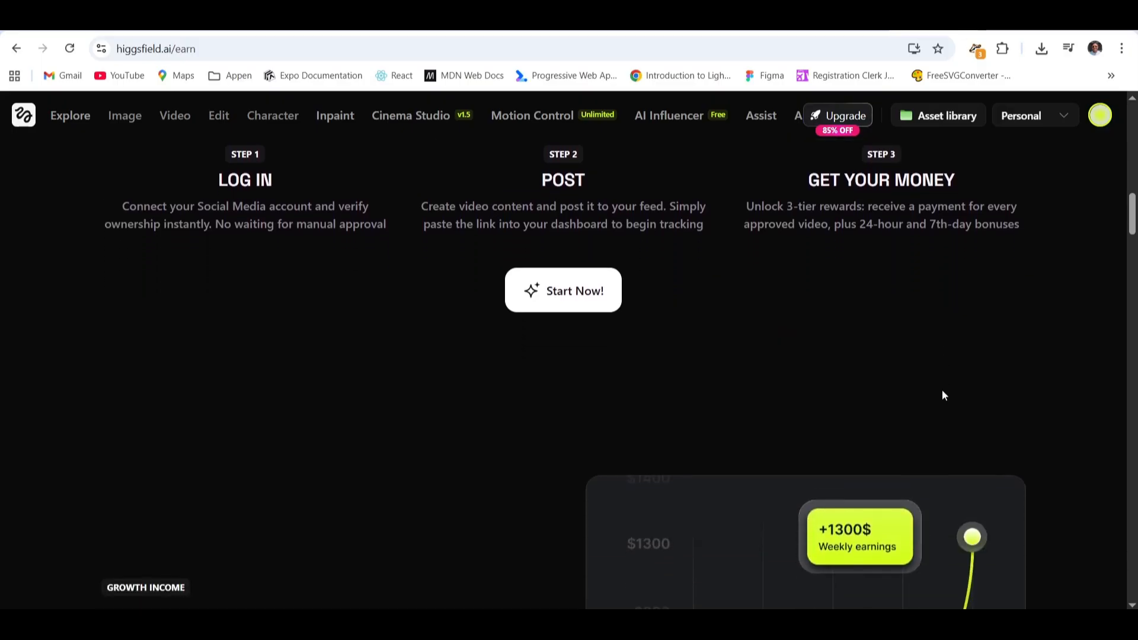
{"action": "scroll", "coordinate": [944, 395], "scroll_direction": "down", "scroll_amount": 4}
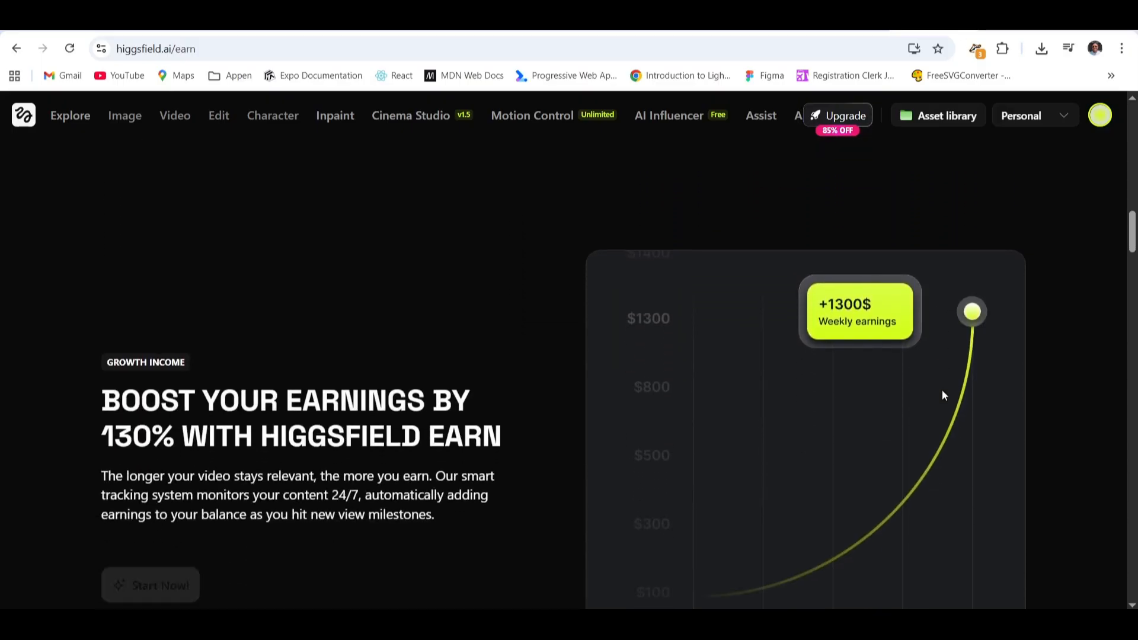
{"action": "scroll", "coordinate": [944, 395], "scroll_direction": "down", "scroll_amount": 4}
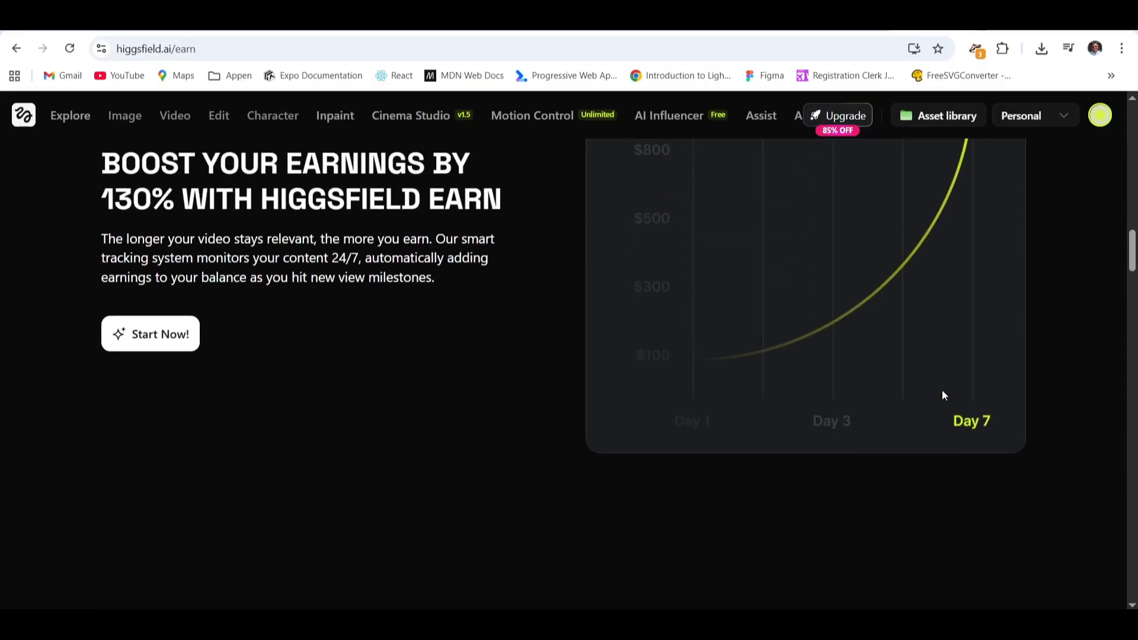
{"action": "scroll", "coordinate": [944, 395], "scroll_direction": "down", "scroll_amount": 5}
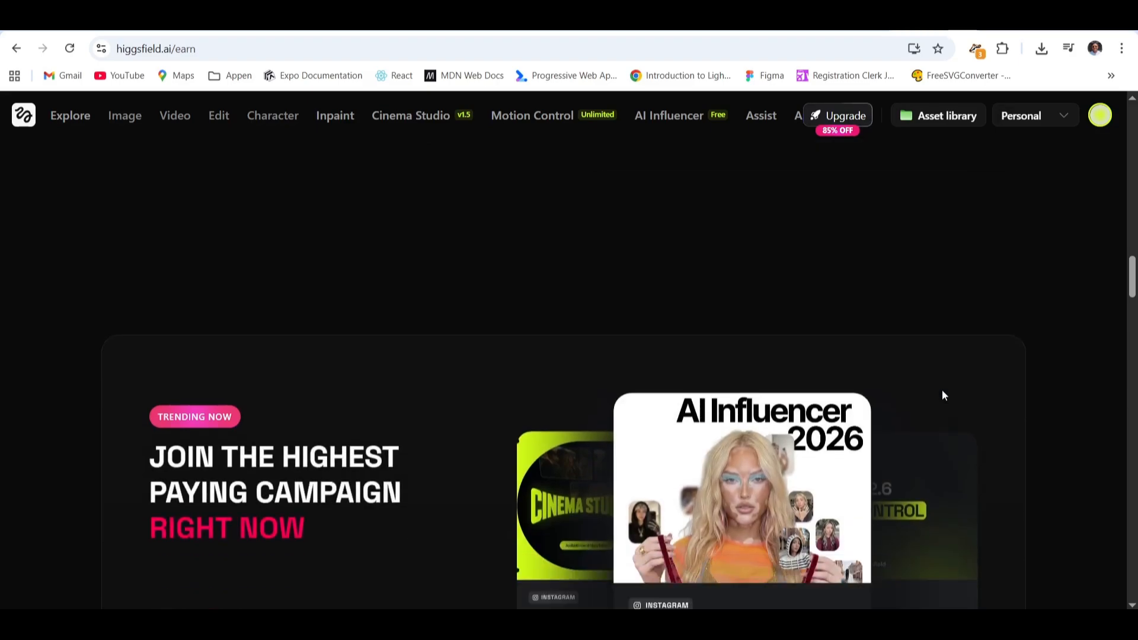
{"action": "scroll", "coordinate": [944, 395], "scroll_direction": "down", "scroll_amount": 4}
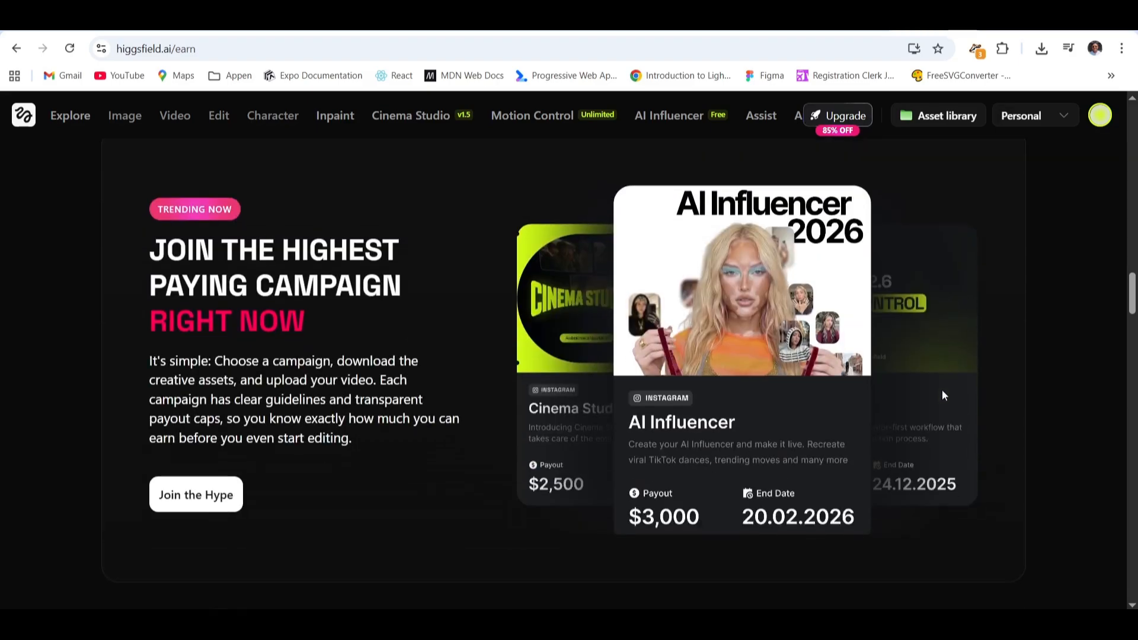
{"action": "scroll", "coordinate": [943, 394], "scroll_direction": "down", "scroll_amount": 2}
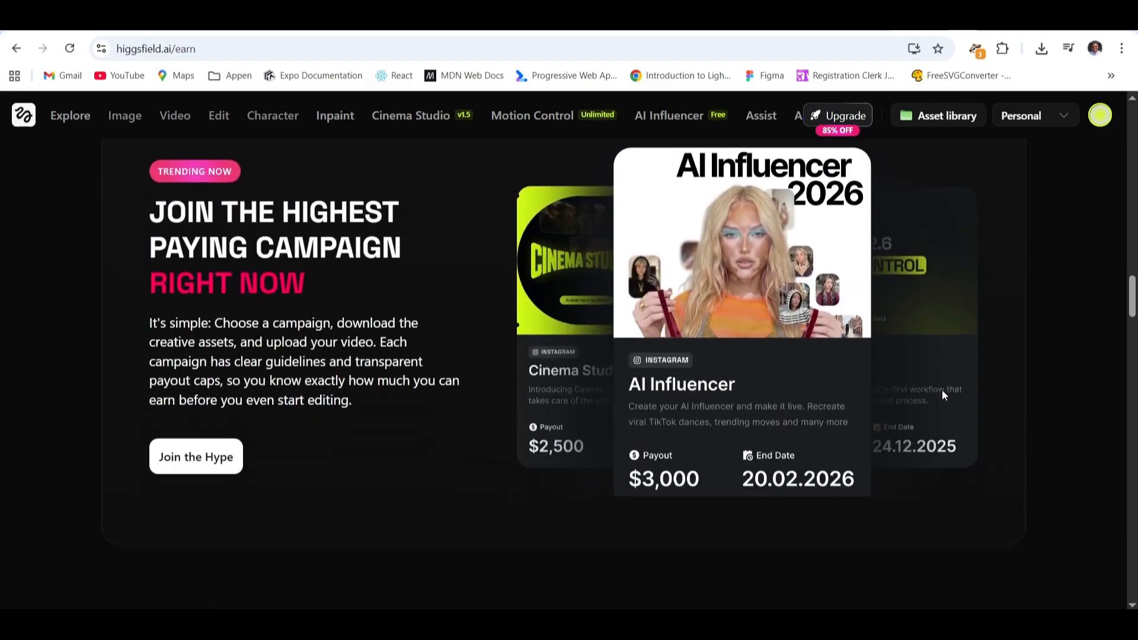
Step: Look at the top earners showcase, then return to the start of the Higgsfield Earn page
{"action": "scroll", "coordinate": [943, 395], "scroll_direction": "down", "scroll_amount": 6}
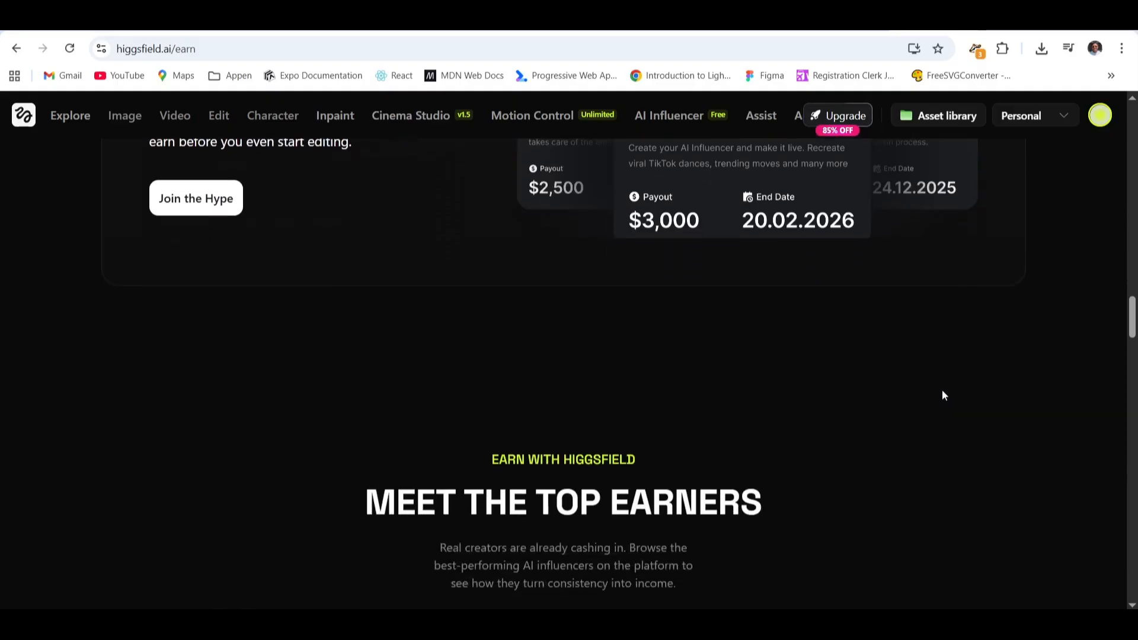
{"action": "scroll", "coordinate": [944, 395], "scroll_direction": "down", "scroll_amount": 3}
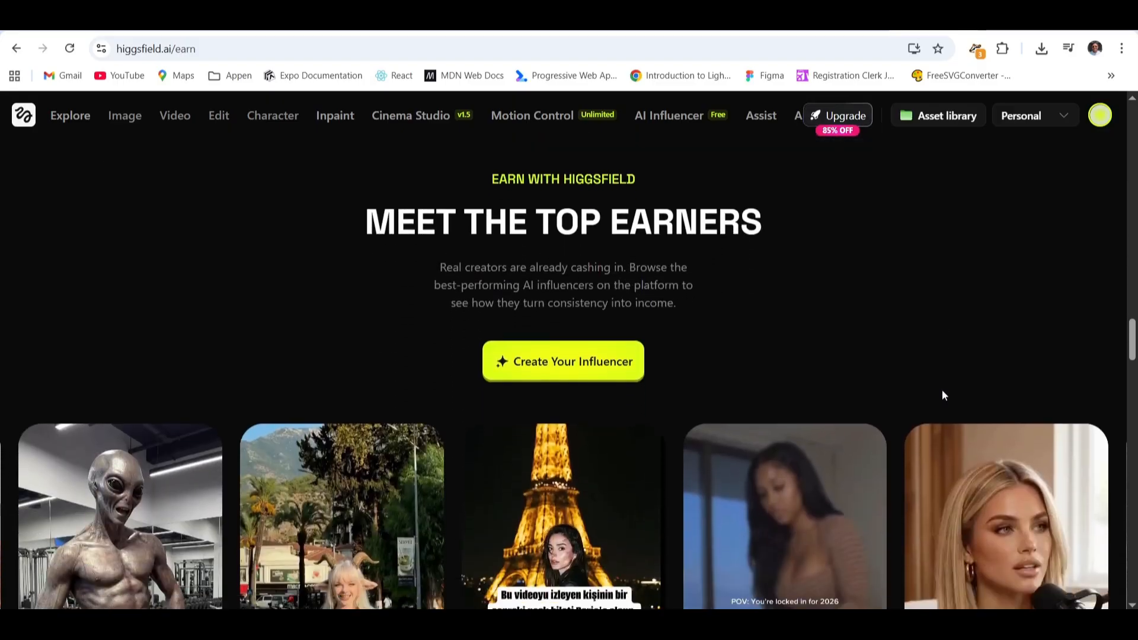
{"action": "scroll", "coordinate": [944, 395], "scroll_direction": "up", "scroll_amount": 3}
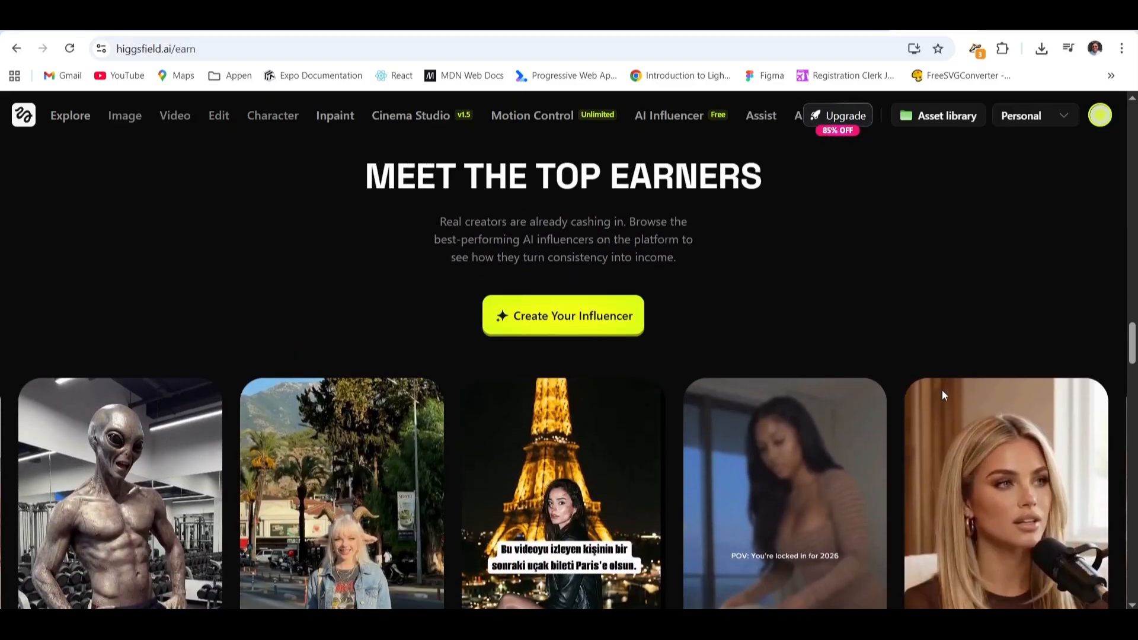
{"action": "scroll", "coordinate": [944, 395], "scroll_direction": "up", "scroll_amount": 10}
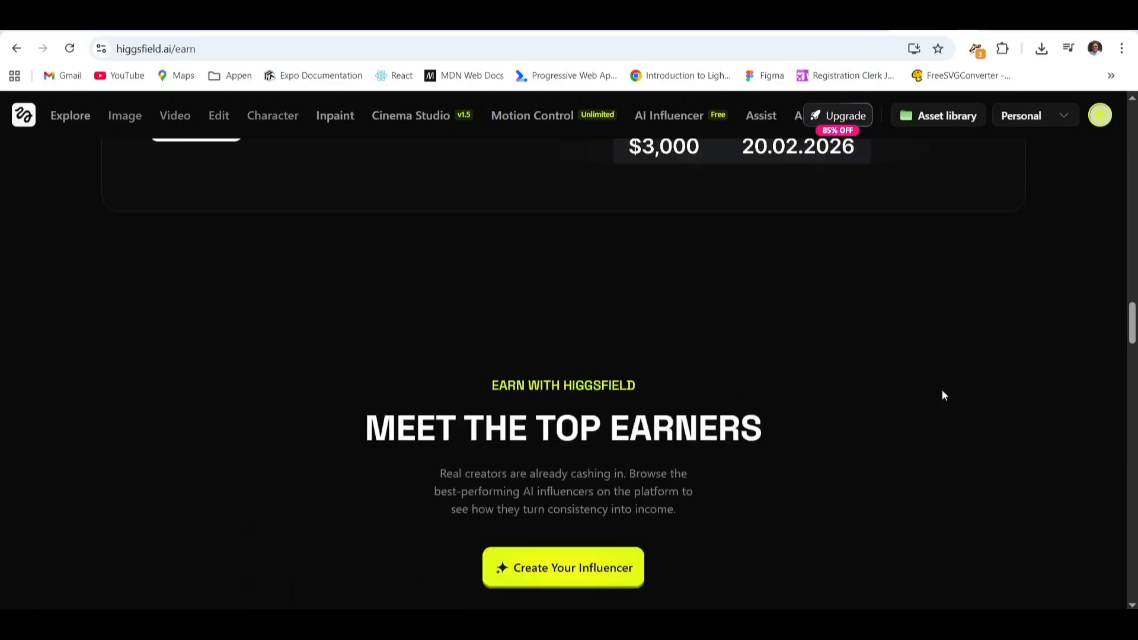
{"action": "scroll", "coordinate": [944, 396], "scroll_direction": "up", "scroll_amount": 5}
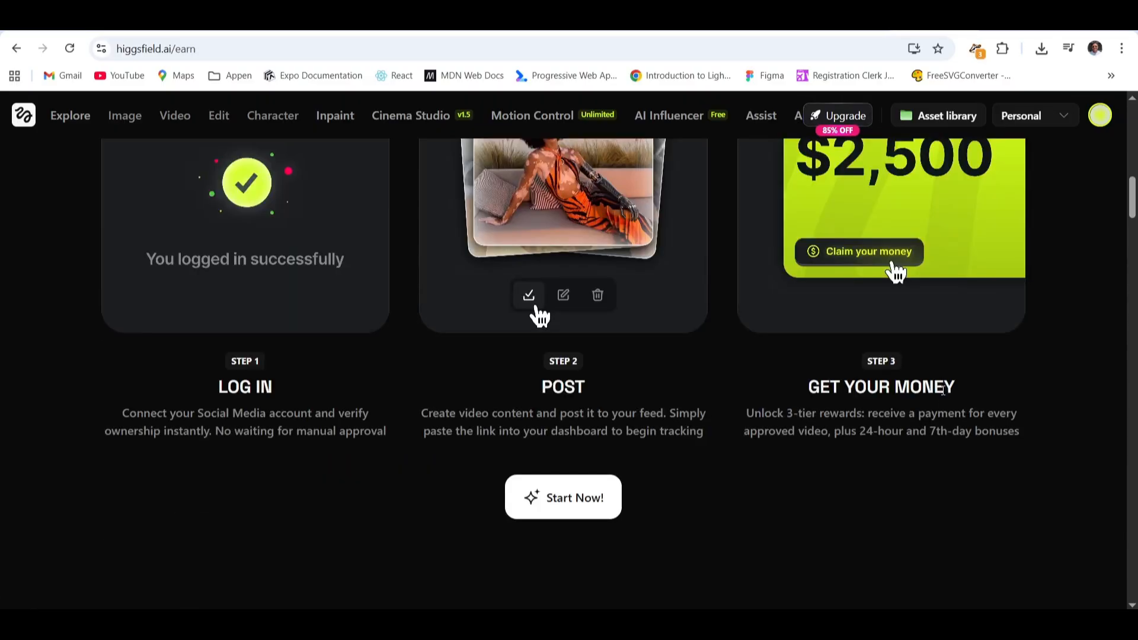
{"action": "scroll", "coordinate": [943, 392], "scroll_direction": "up", "scroll_amount": 8}
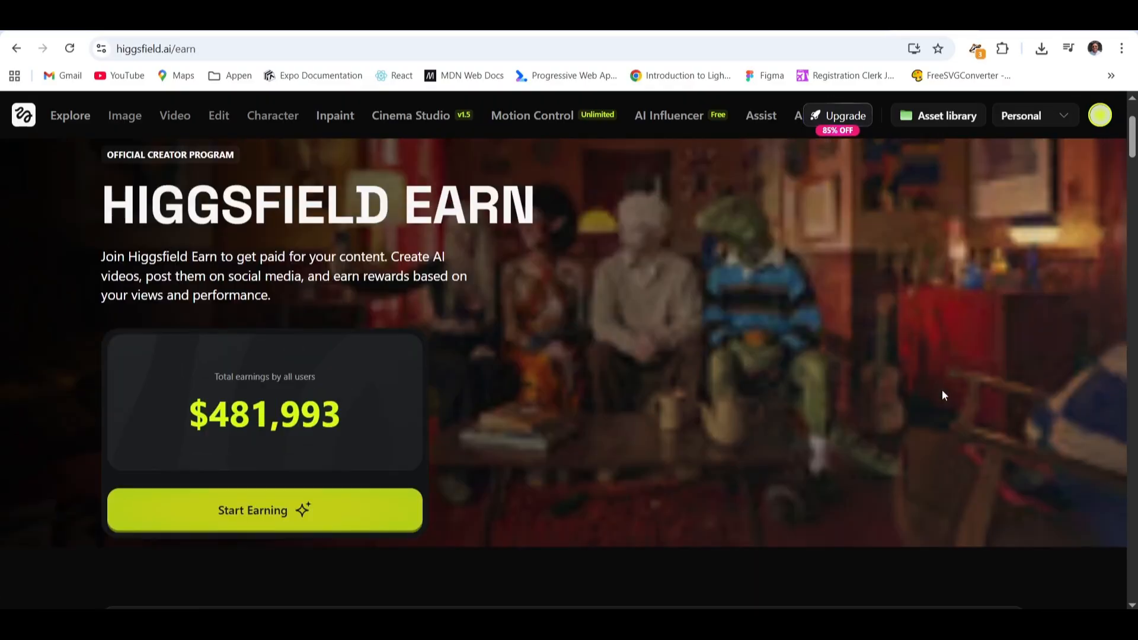
{"action": "scroll", "coordinate": [943, 391], "scroll_direction": "up", "scroll_amount": 3}
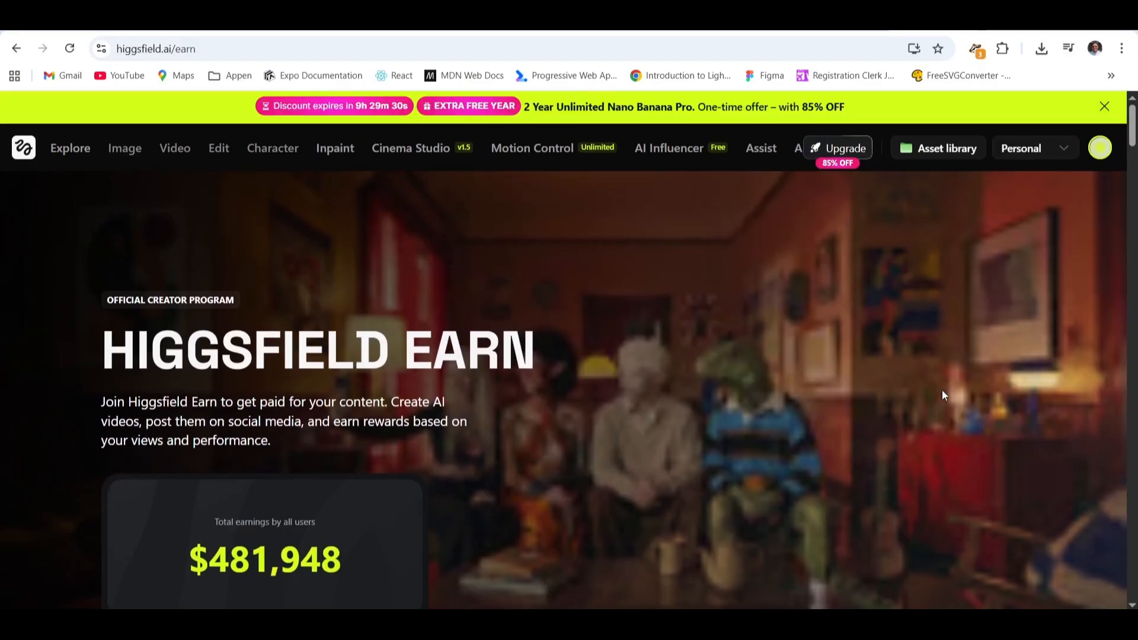